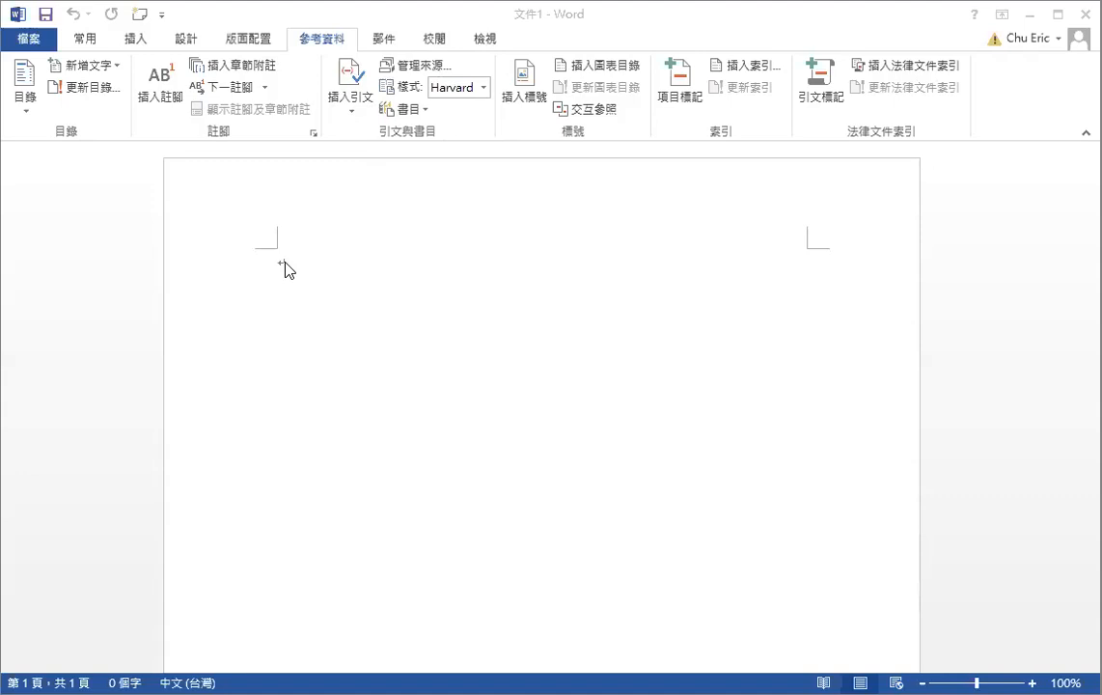
Type the opening sentence 'This is a simple citation at the end of a sentence' on the blank page
left_click(303, 245)
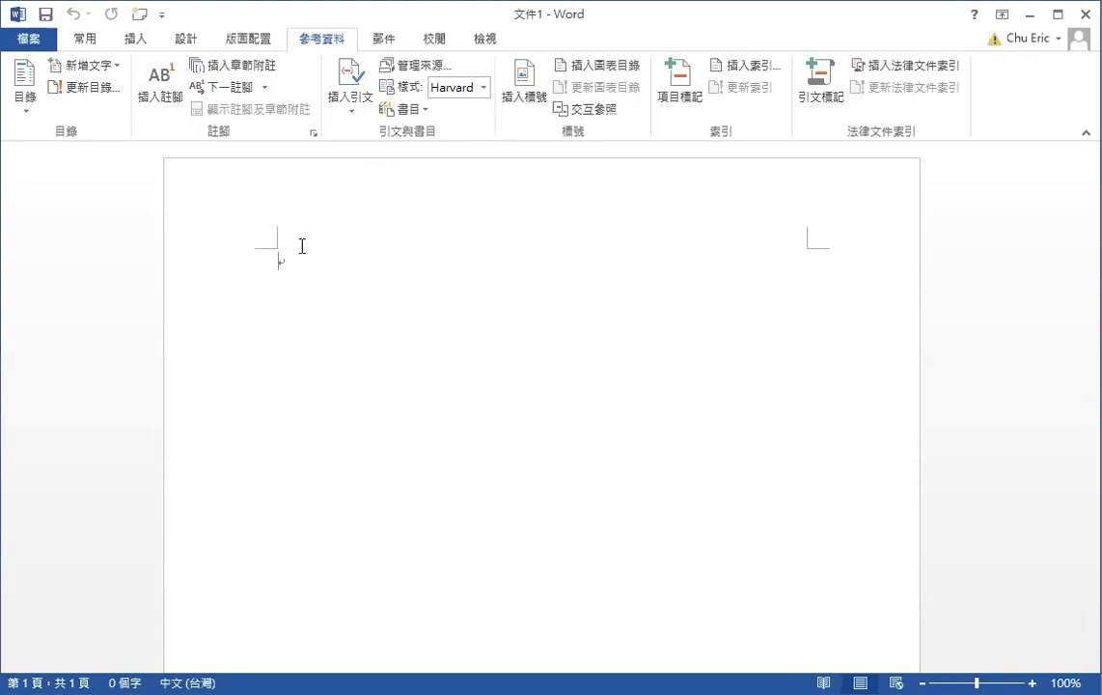
type("This i")
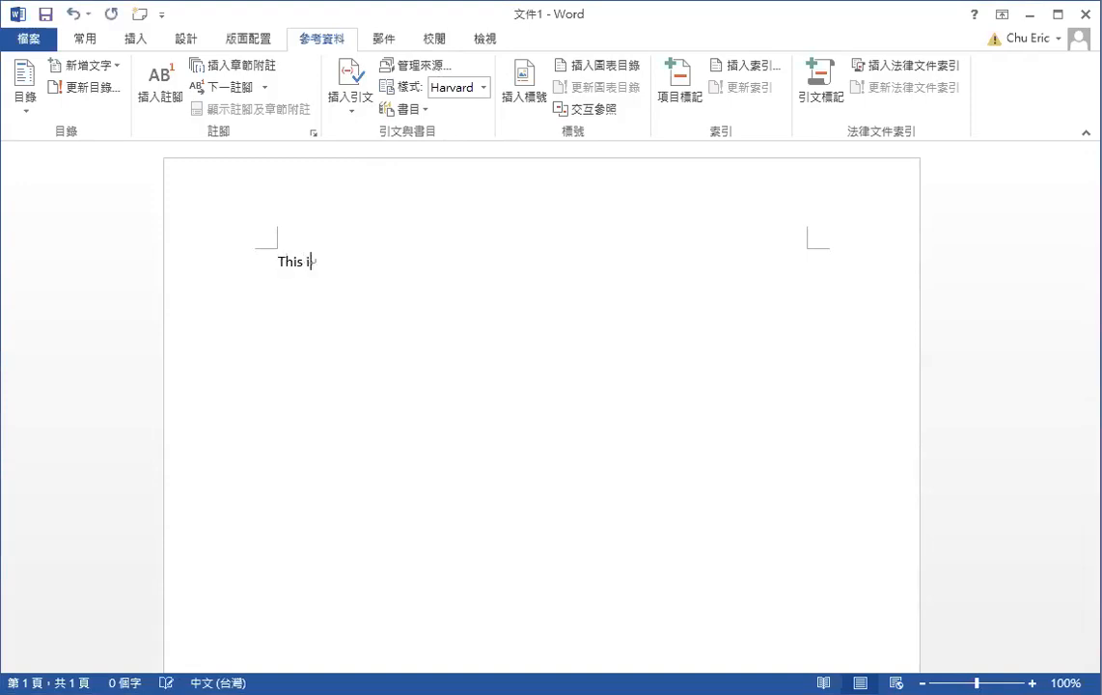
type("s a simpl")
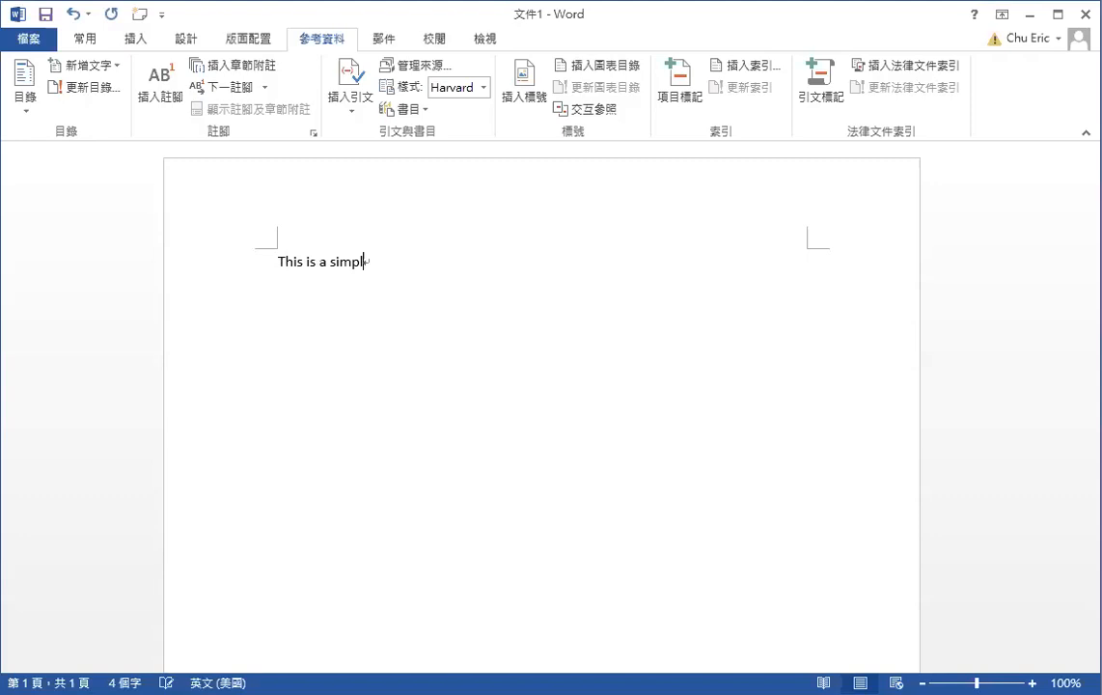
type("e citation at the end o")
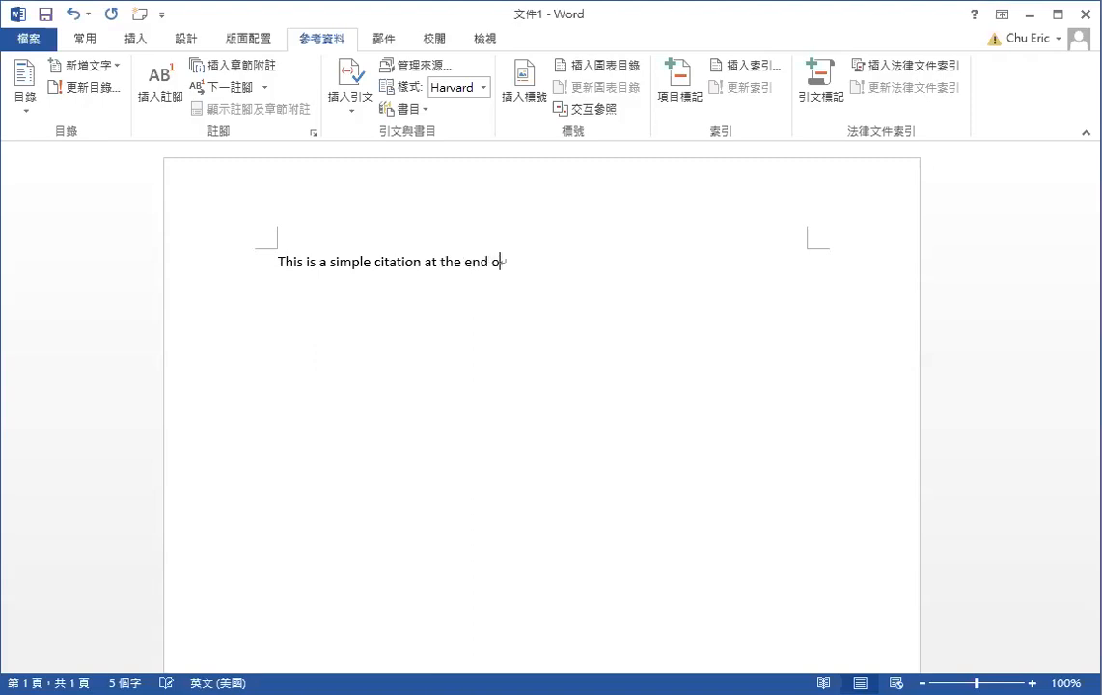
type("f a sen")
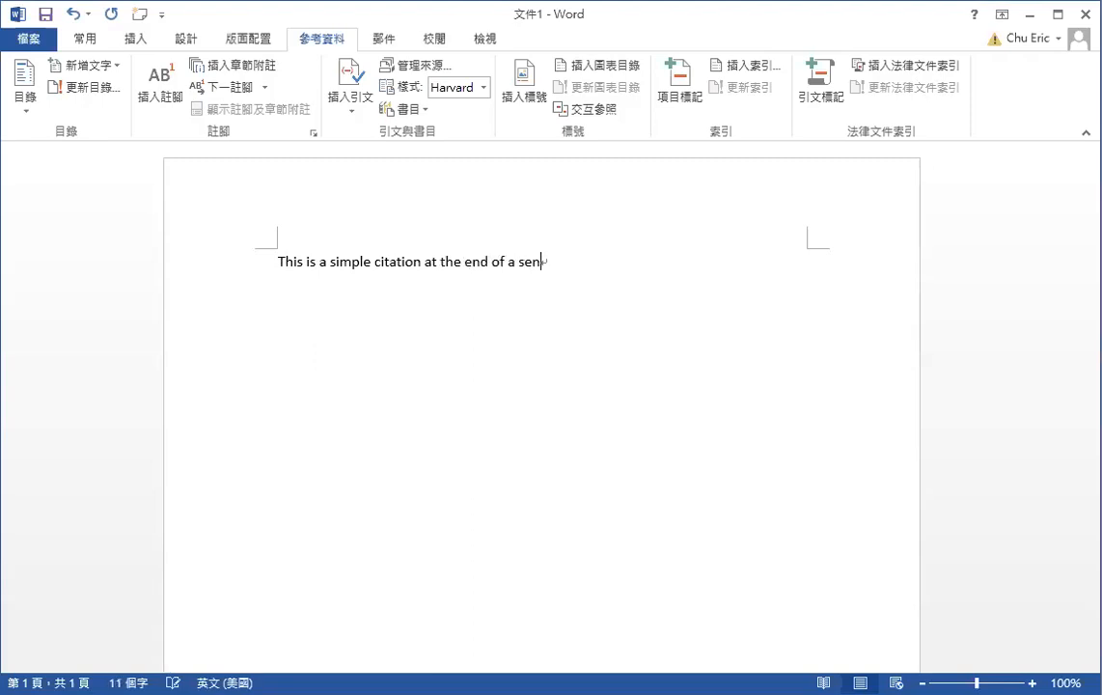
type("tence")
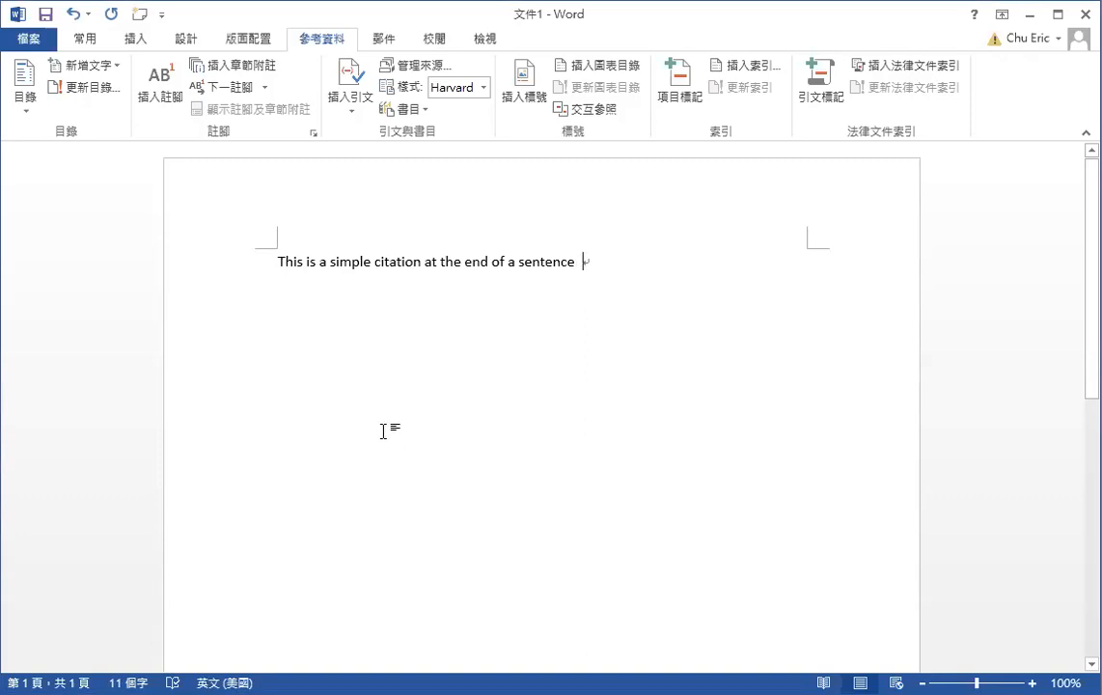
Start a new citation source from Insert Citation and set its type to Journal Article
left_click(352, 112)
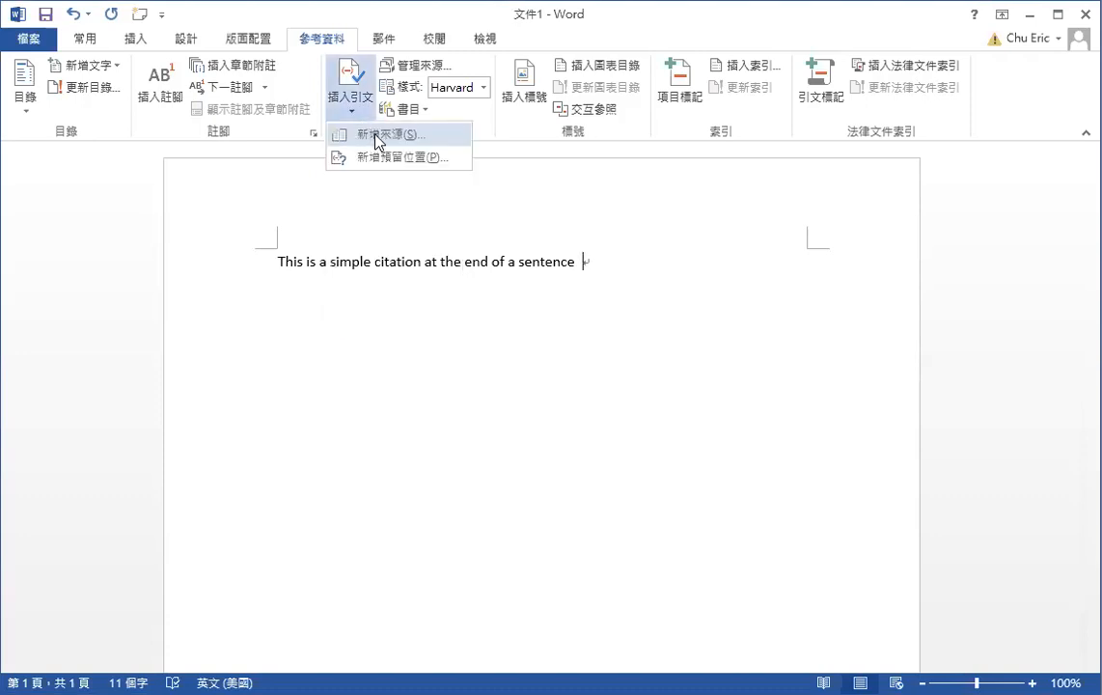
left_click(378, 138)
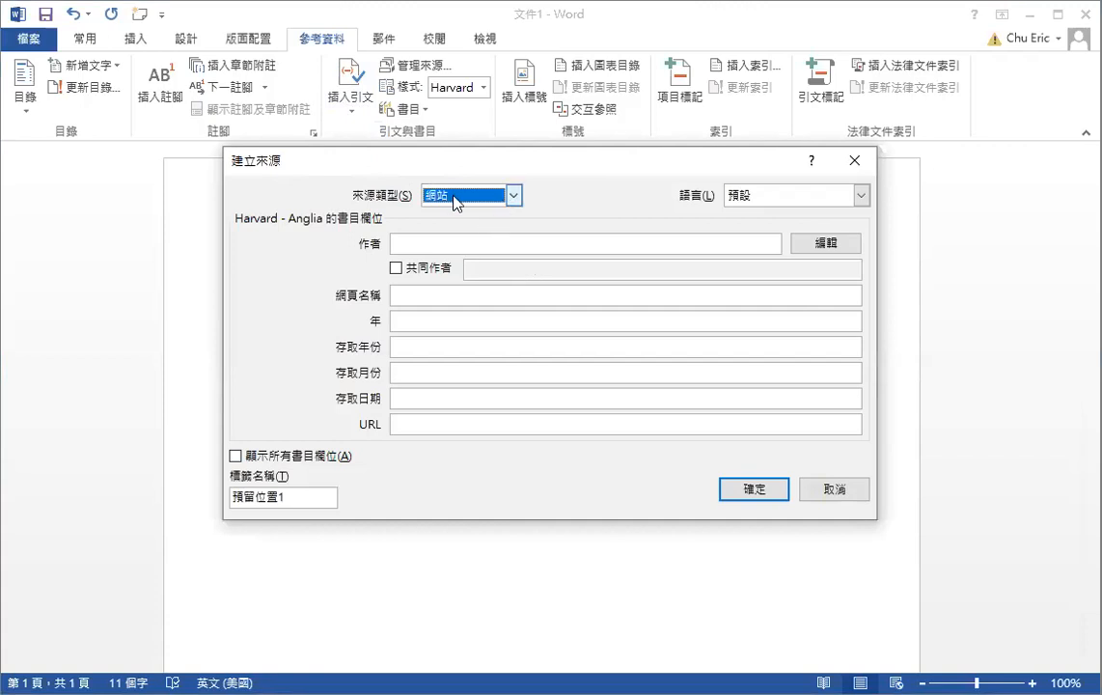
left_click(513, 197)
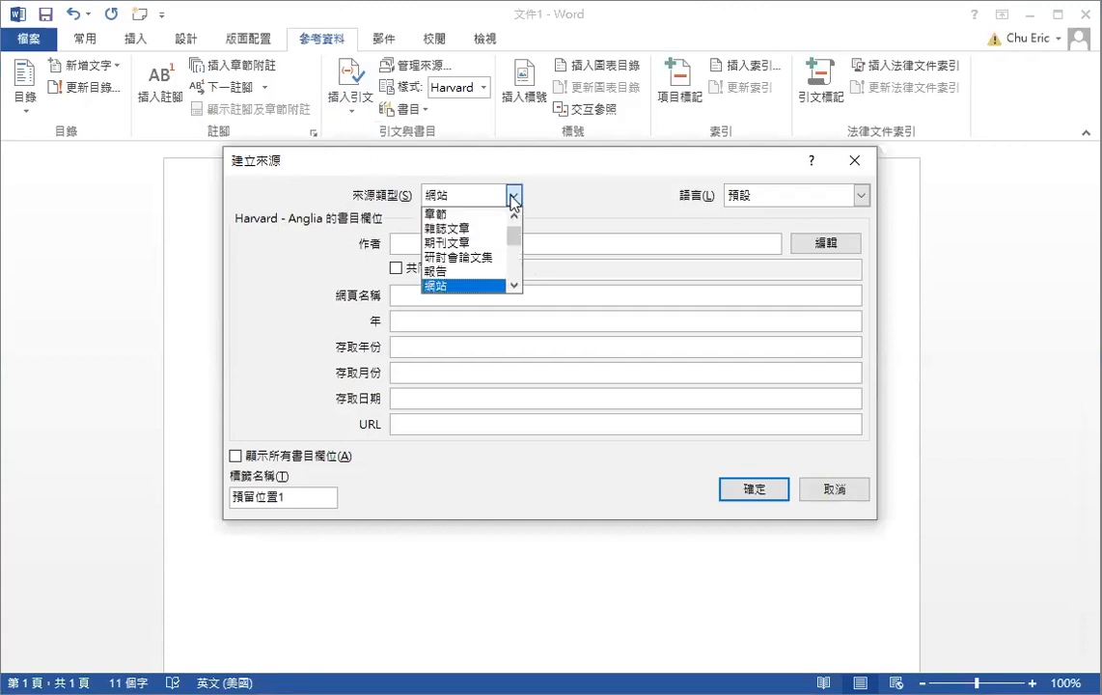
left_click(514, 215)
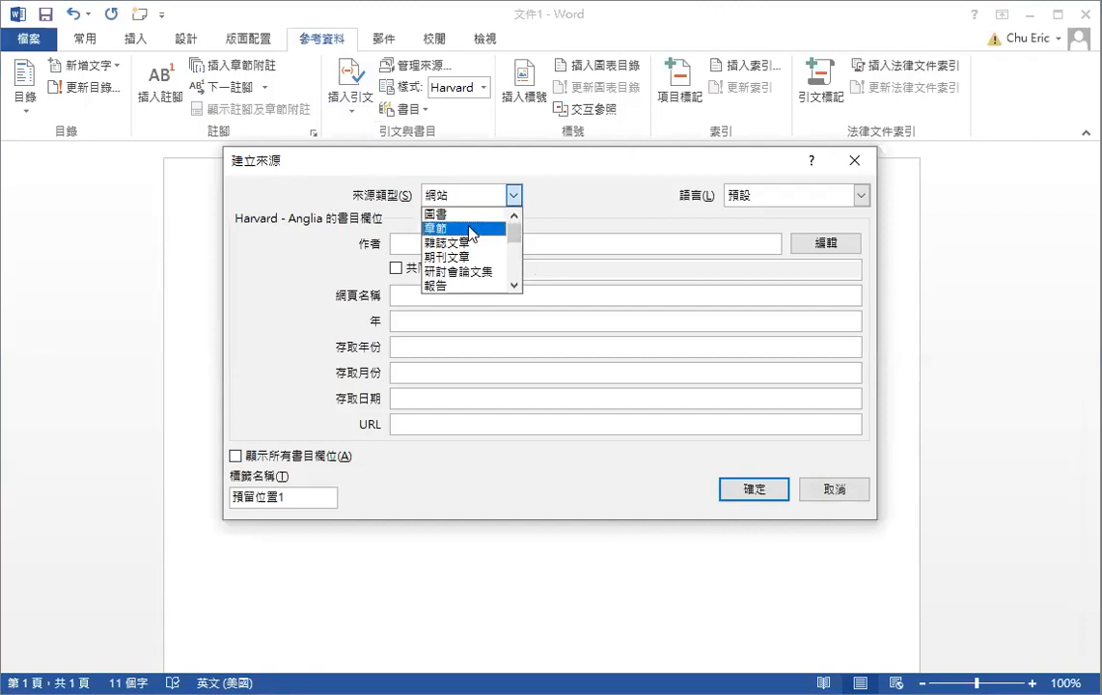
double_click(515, 288)
left_click(515, 288)
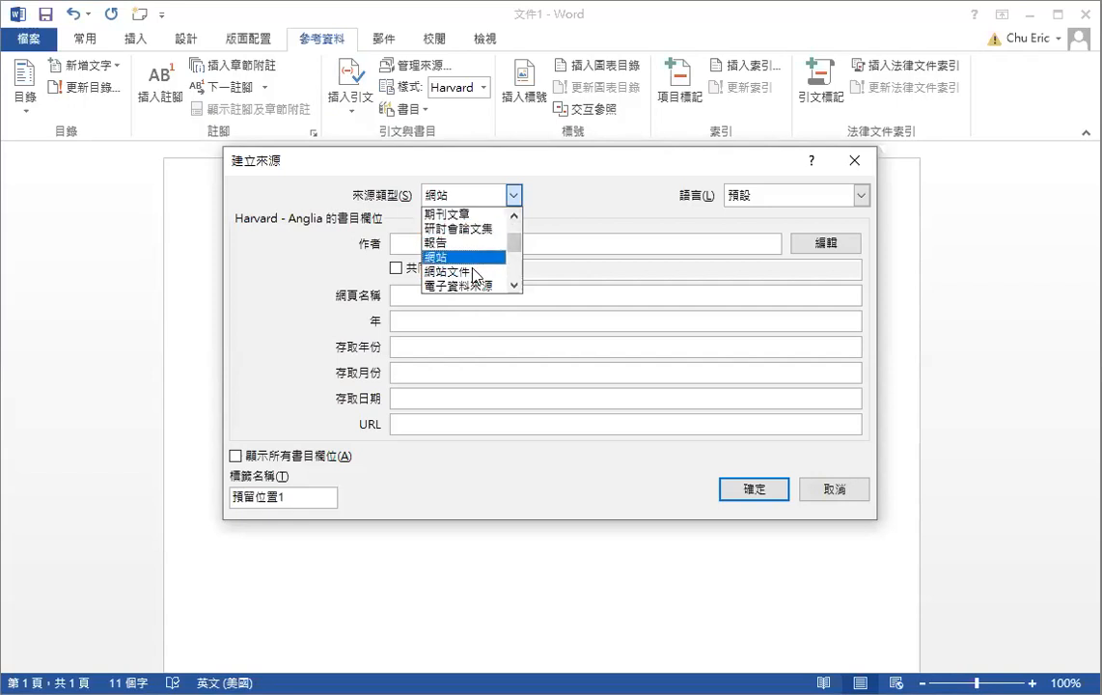
left_click(514, 216)
left_click(515, 216)
left_click(515, 216)
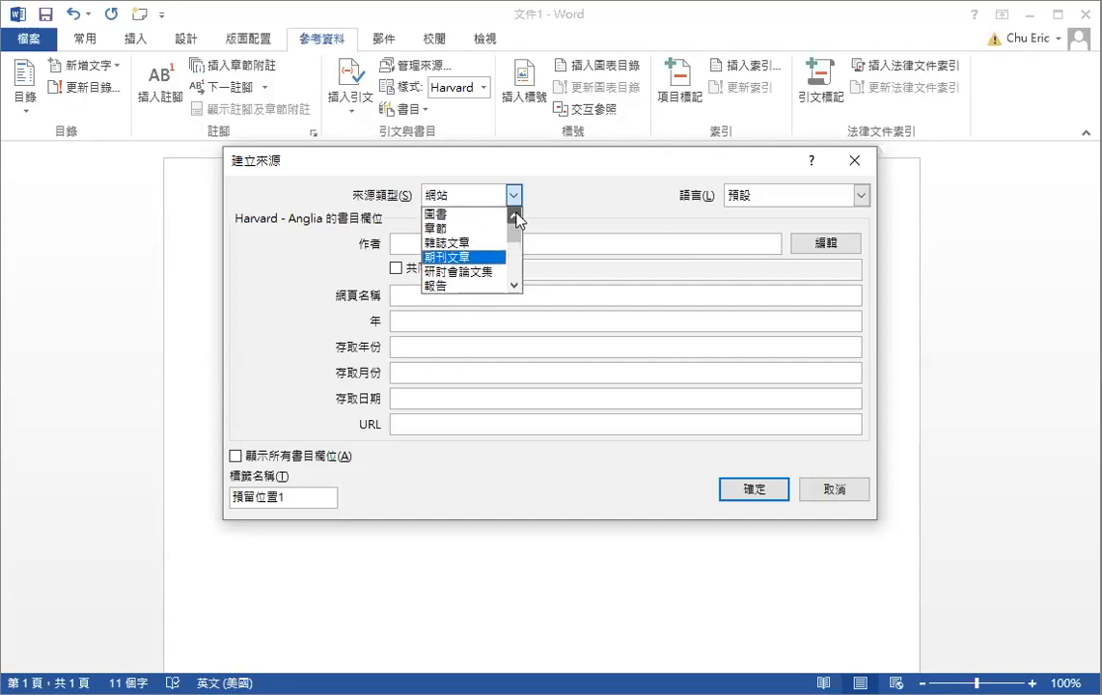
left_click(474, 258)
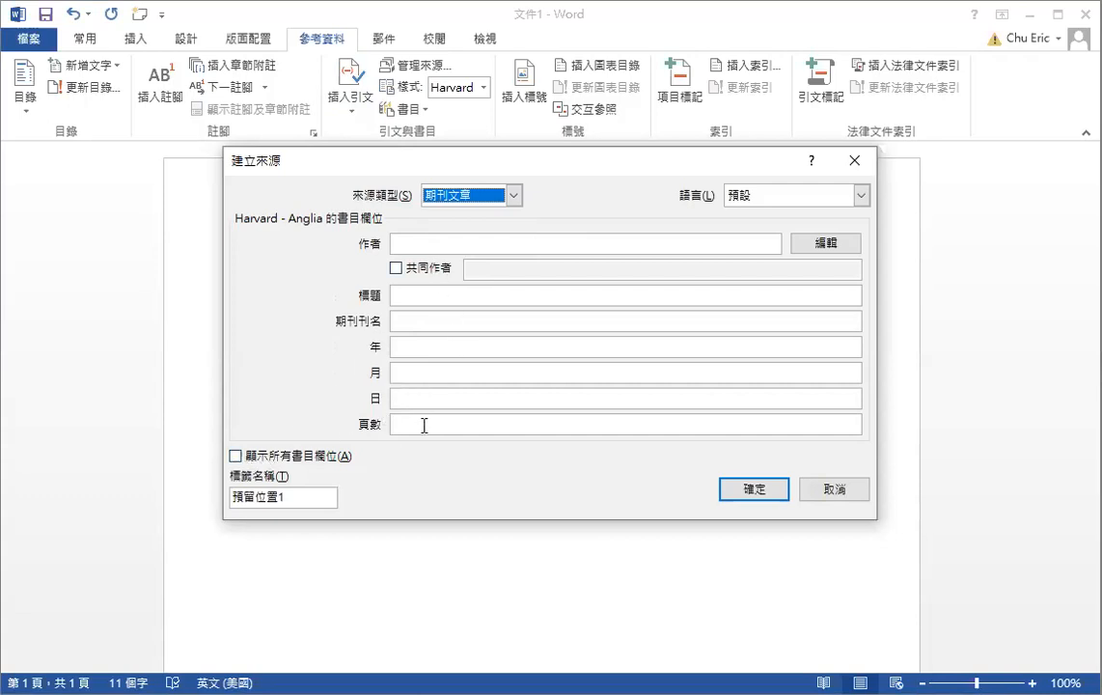
Show all bibliography fields, then enter the author, title 'Example of simple citation' and journal 'Journal of Referencing'
left_click(235, 456)
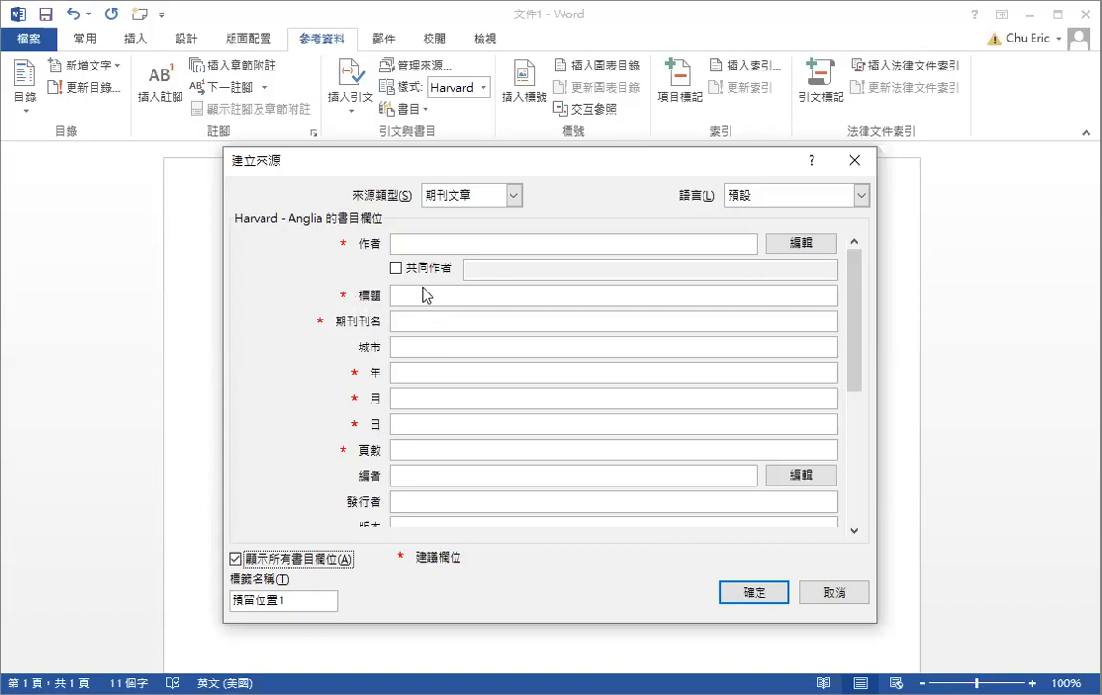
left_click(410, 246)
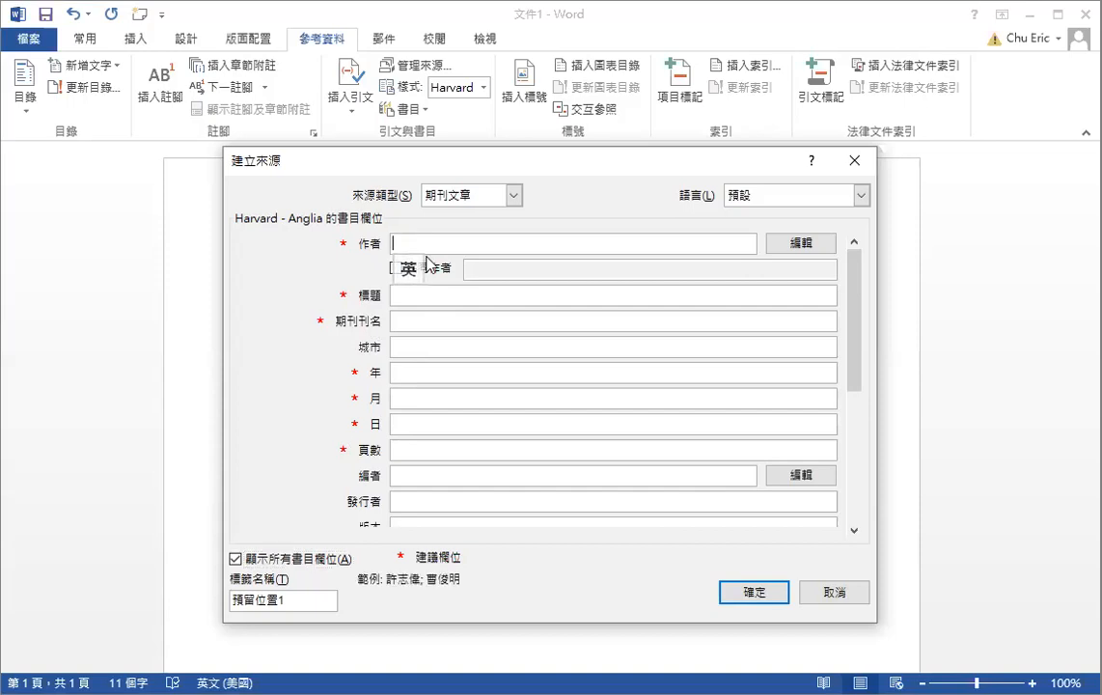
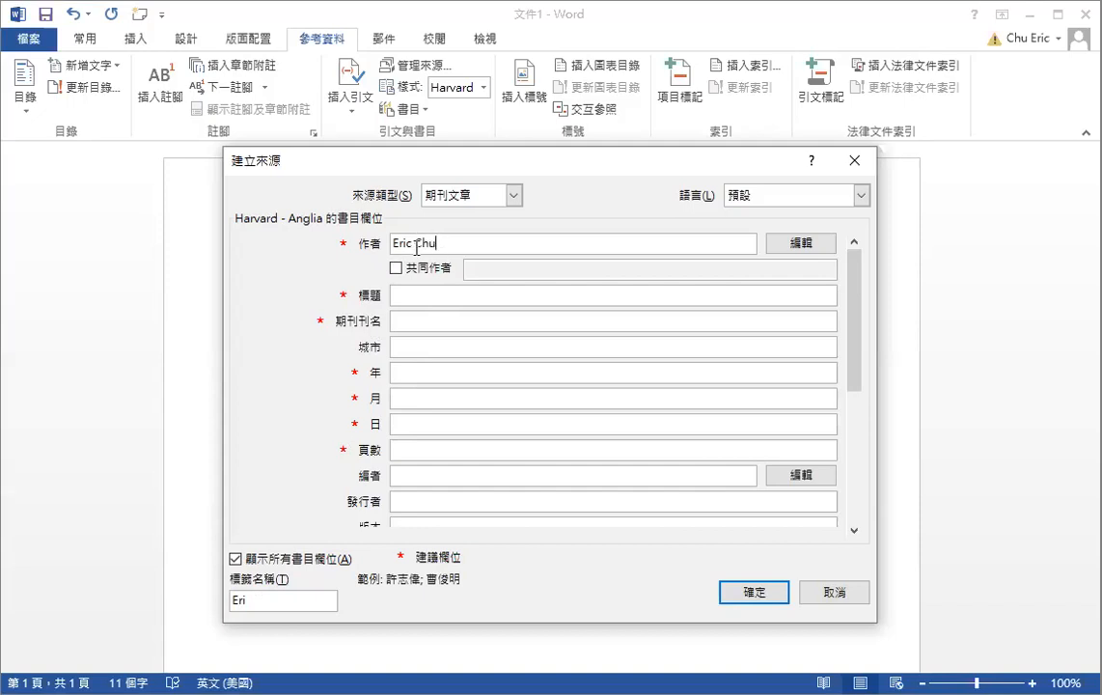
left_click(427, 290)
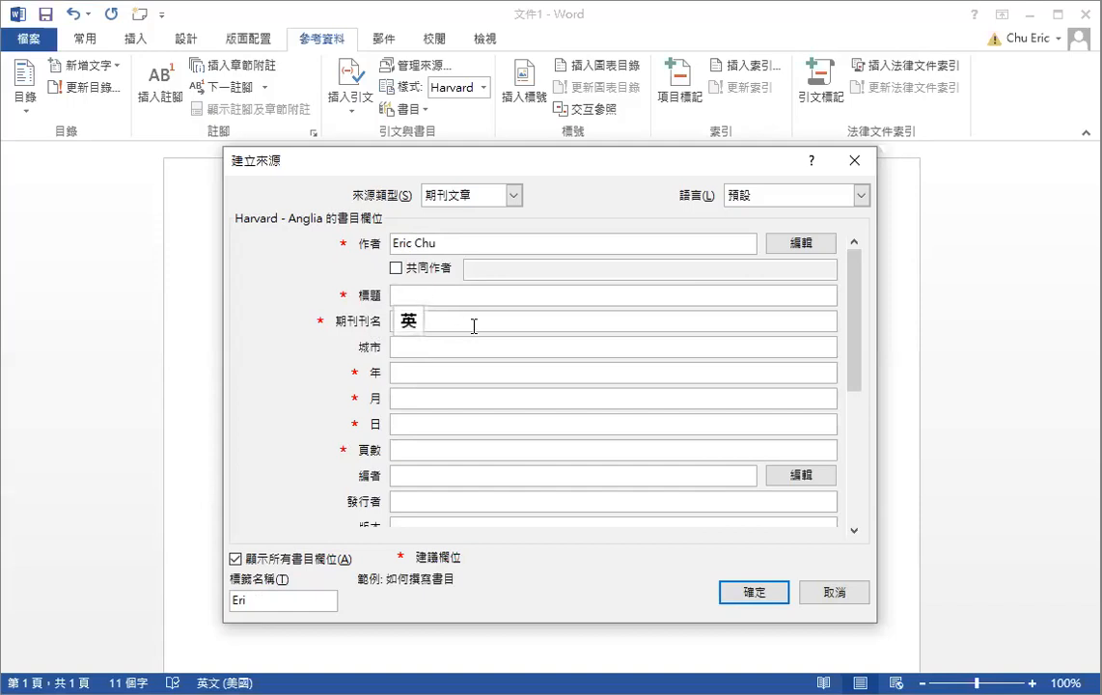
type("Exam")
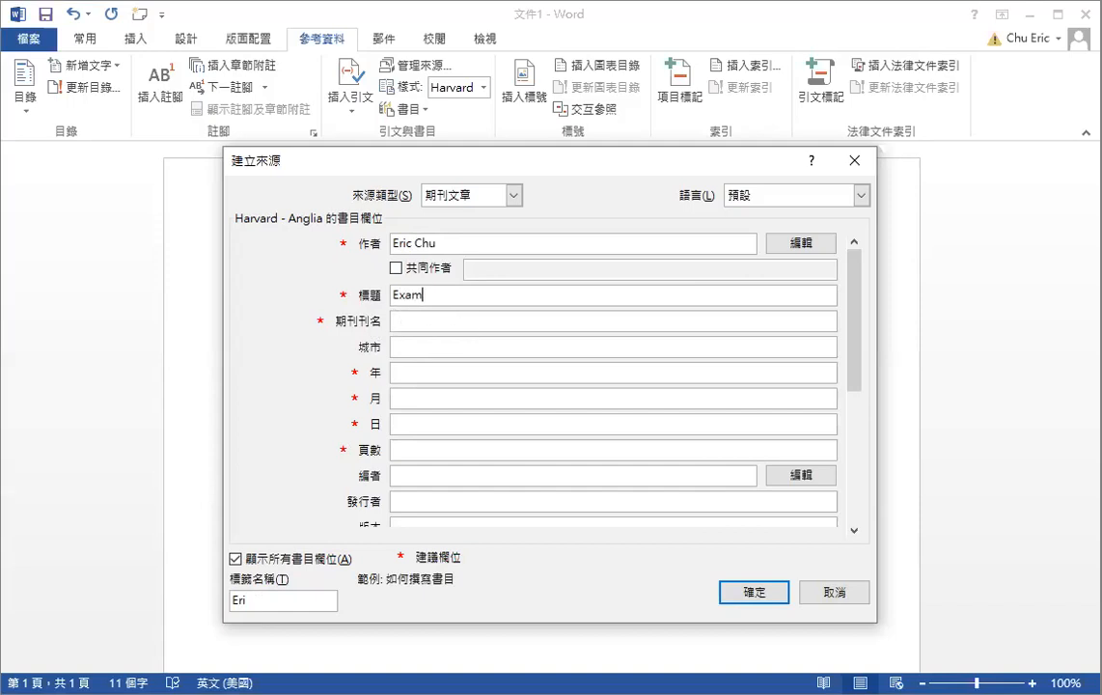
type("ple of simple citation")
left_click(560, 320)
type("H")
key("BackSpace")
type("Jiu")
key("BackSpace")
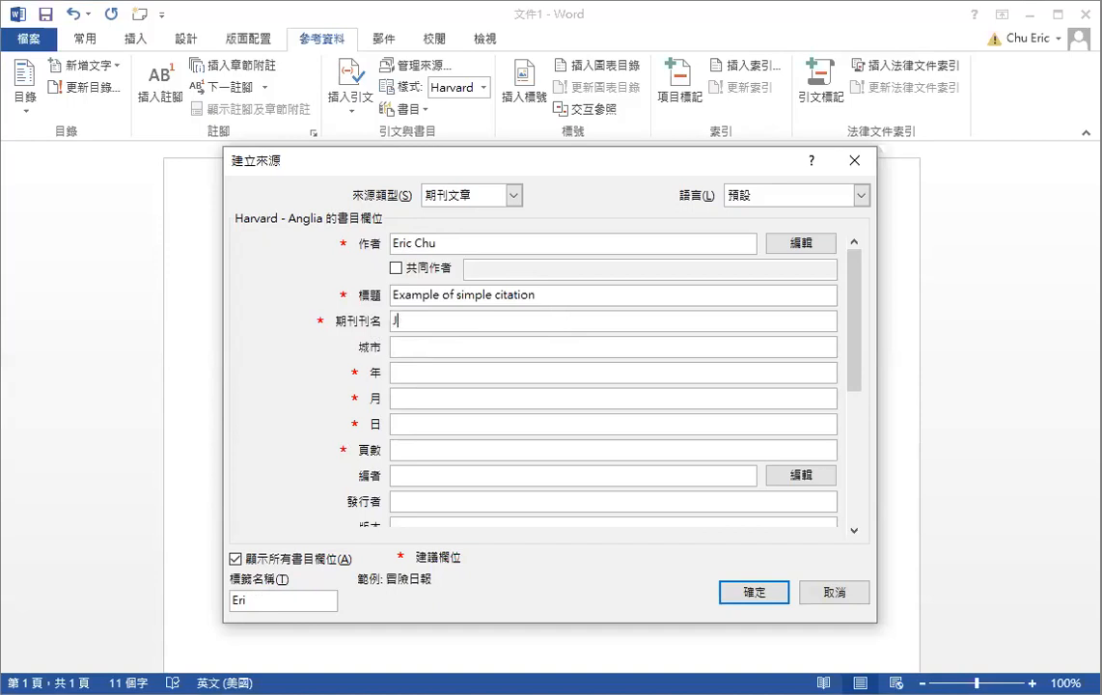
type("ournal of Referencing")
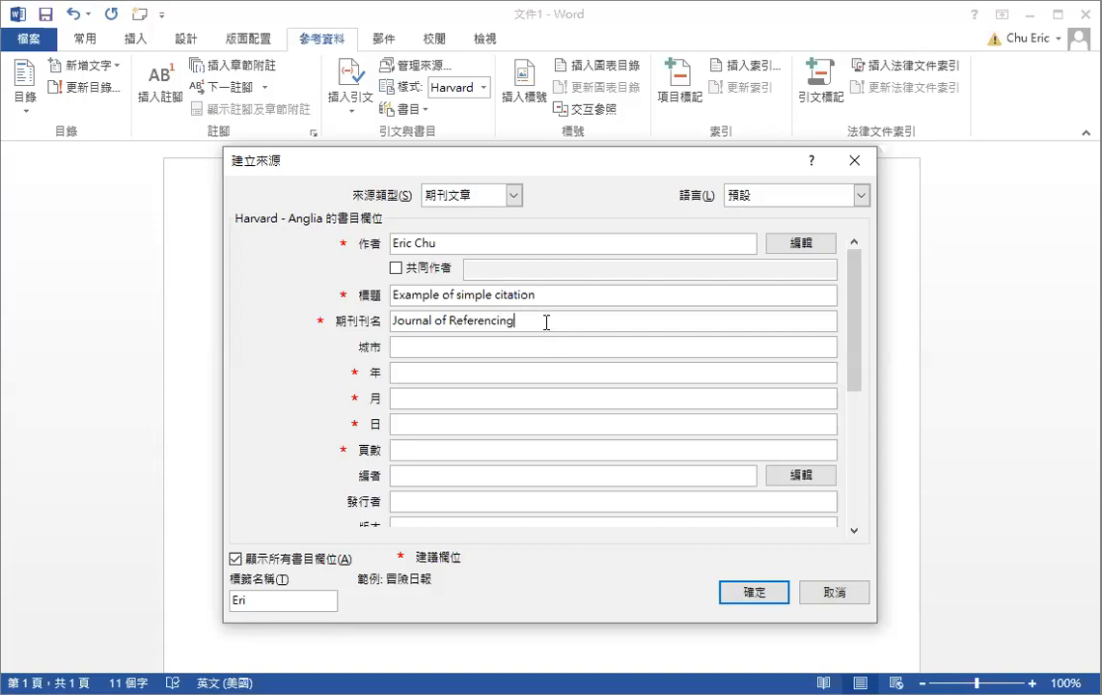
Enter pages 10-234 and year 2020 for the journal source
left_click(478, 443)
type("10-234")
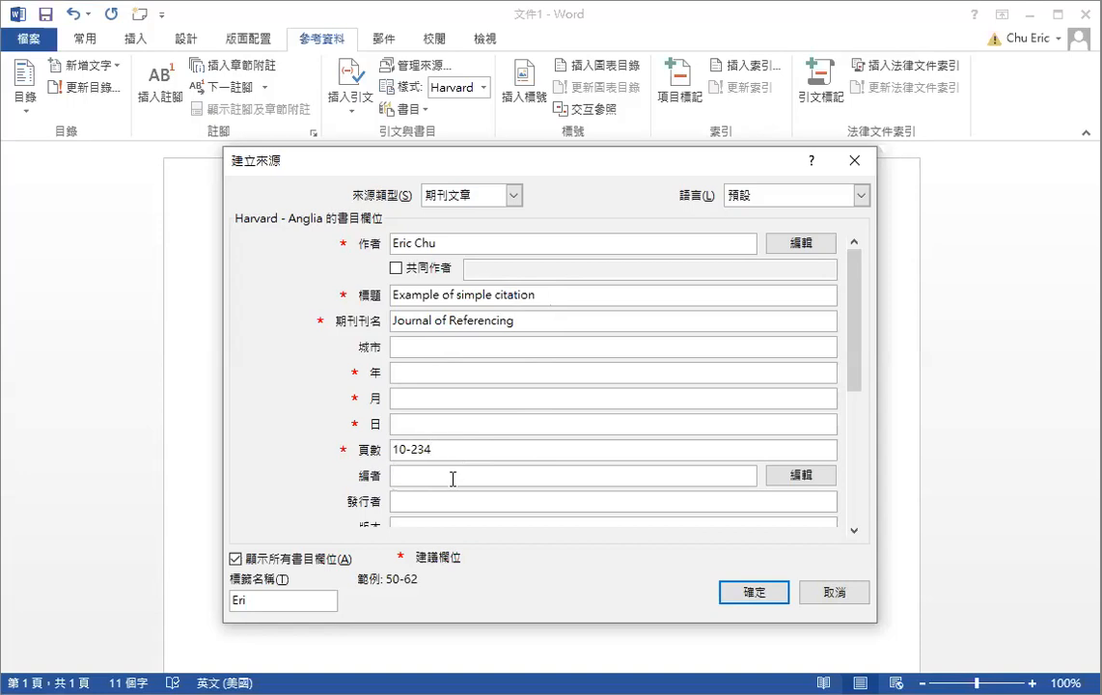
left_click(854, 530)
left_click(854, 530)
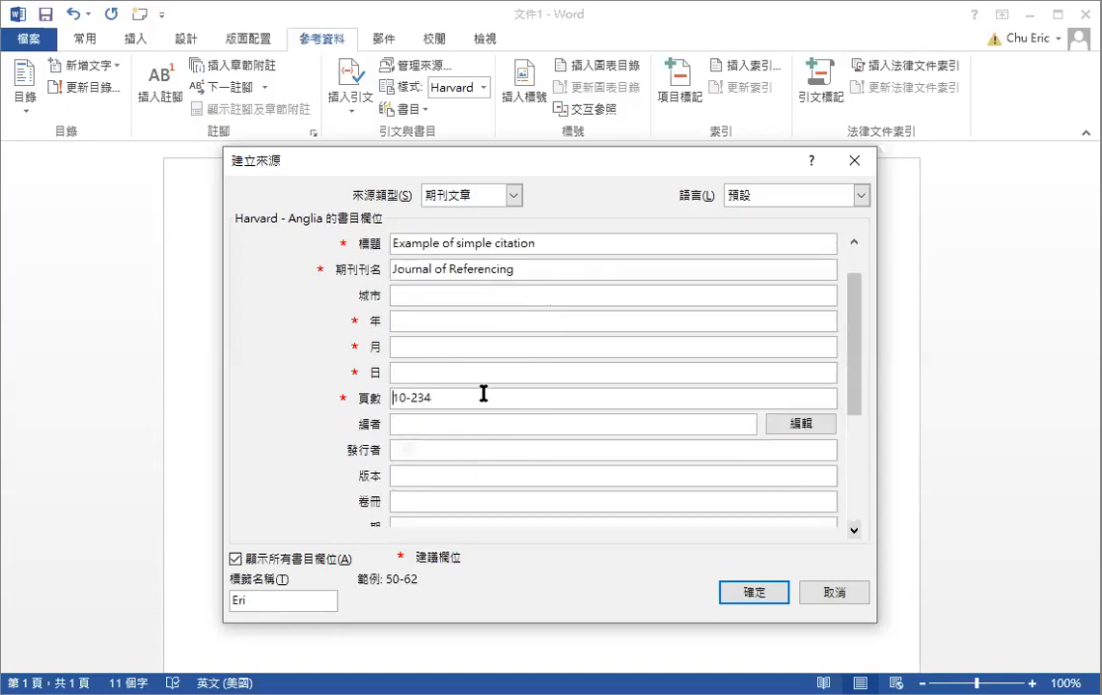
left_click(437, 316)
type("2020")
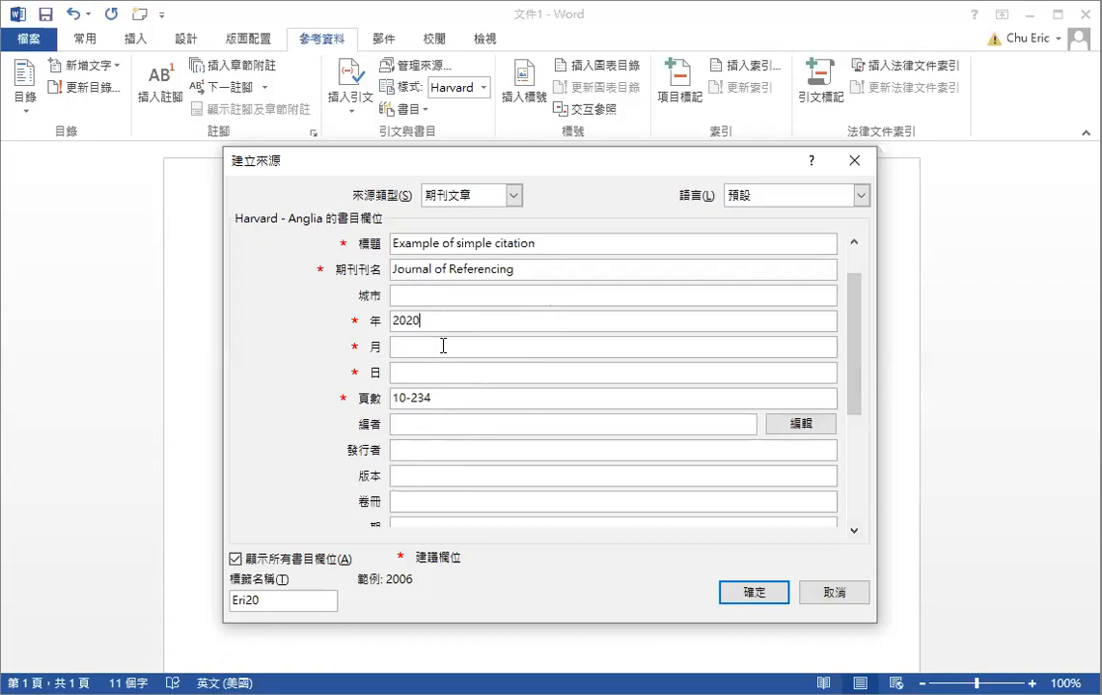
left_click(854, 530)
left_click(854, 530)
key("Tab")
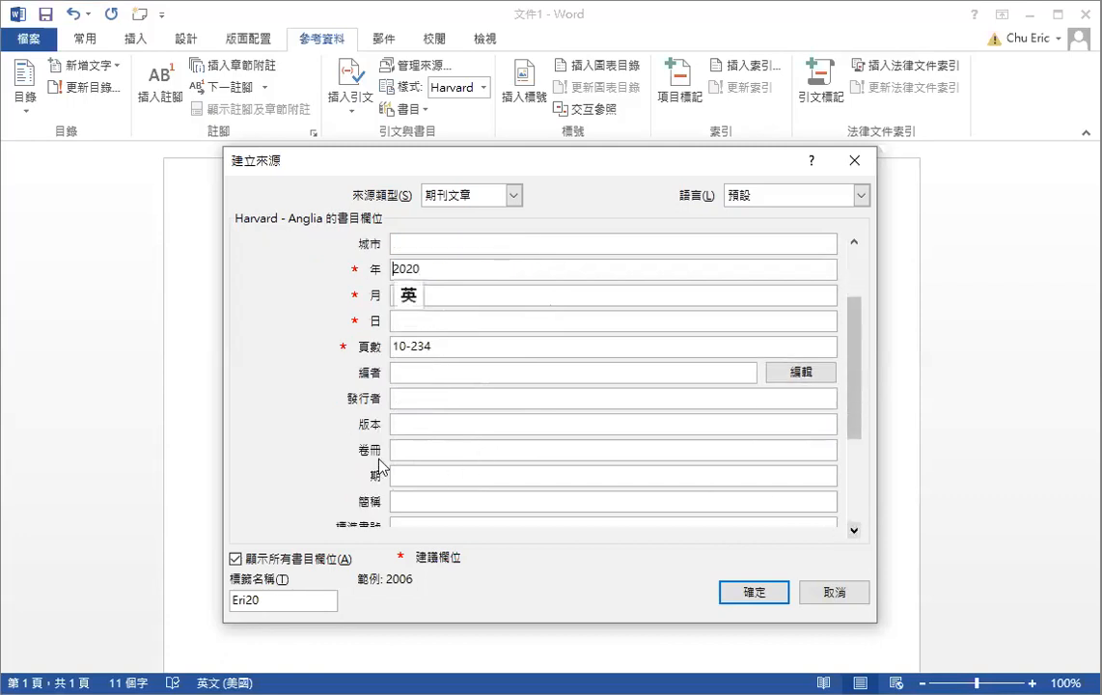
Add volume 3 and issue 2, then save the source to insert its 2020 citation
left_click(433, 446)
type("3")
left_click(467, 476)
type("2")
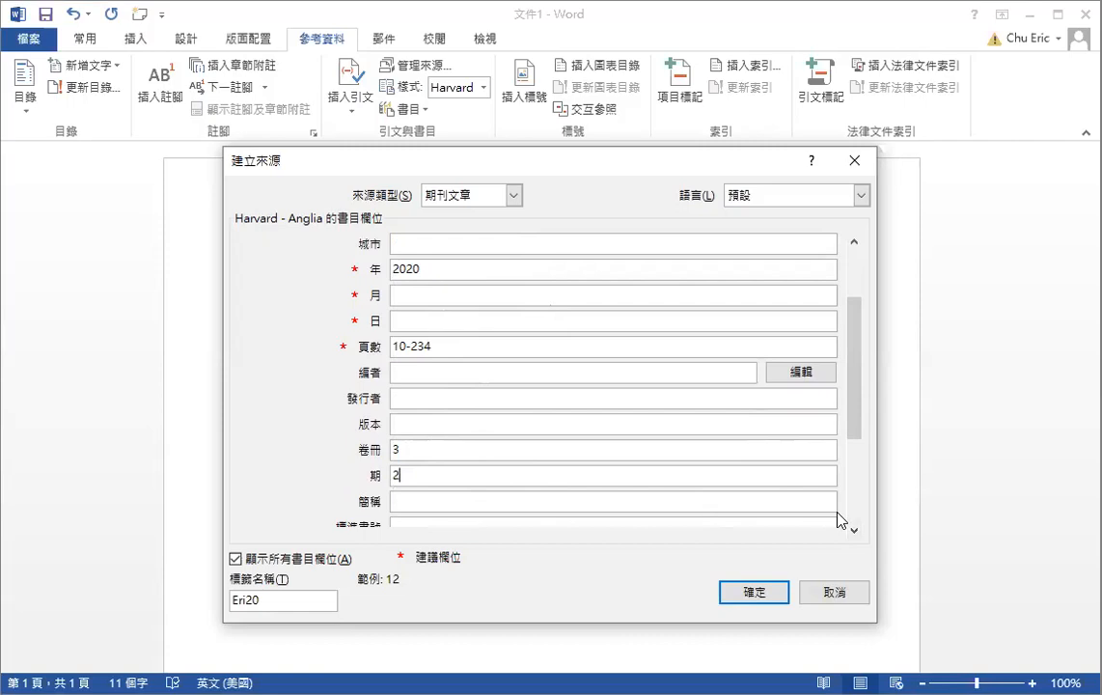
left_click(854, 530)
left_click(854, 530)
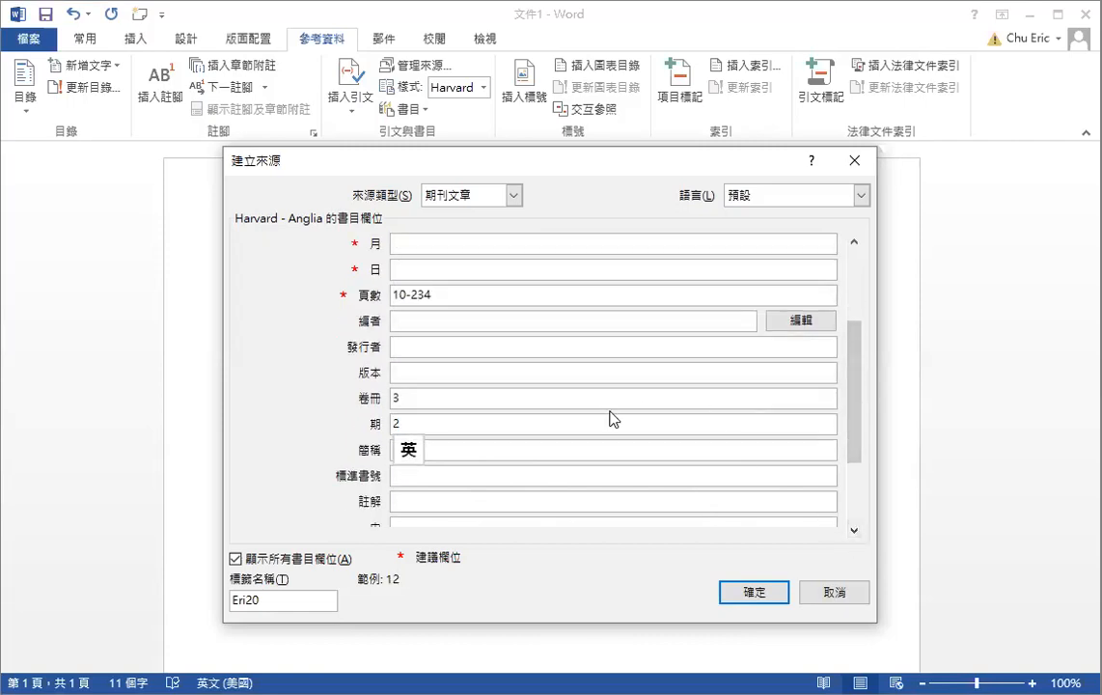
left_click(852, 240)
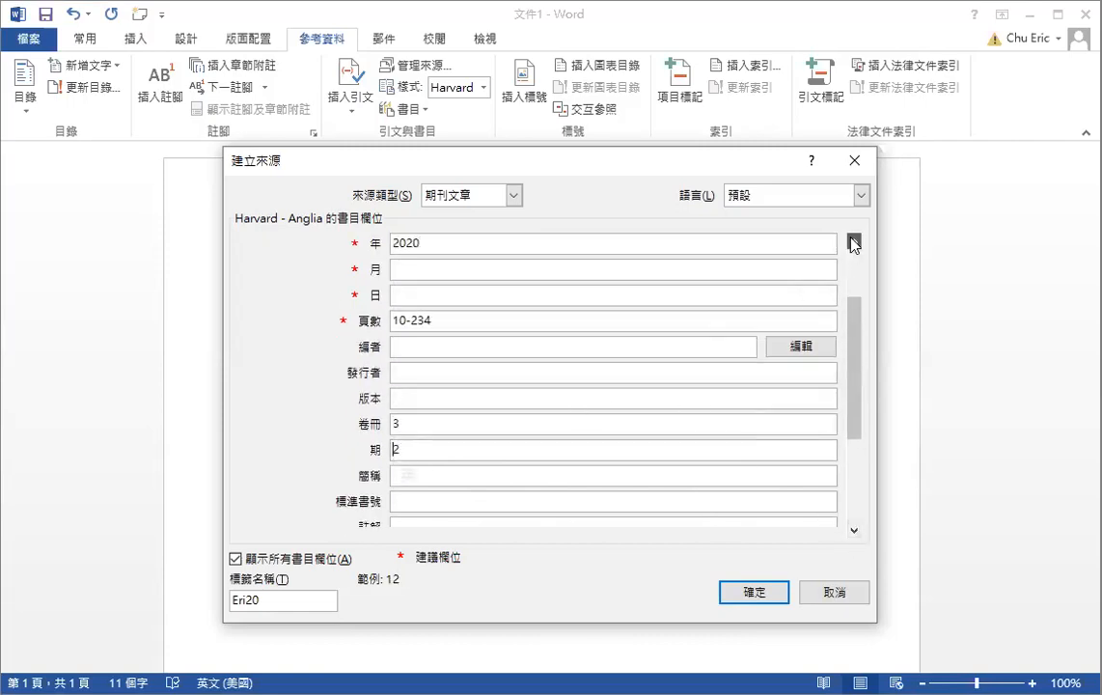
left_click(853, 239)
left_click(852, 240)
left_click(853, 242)
left_click(854, 242)
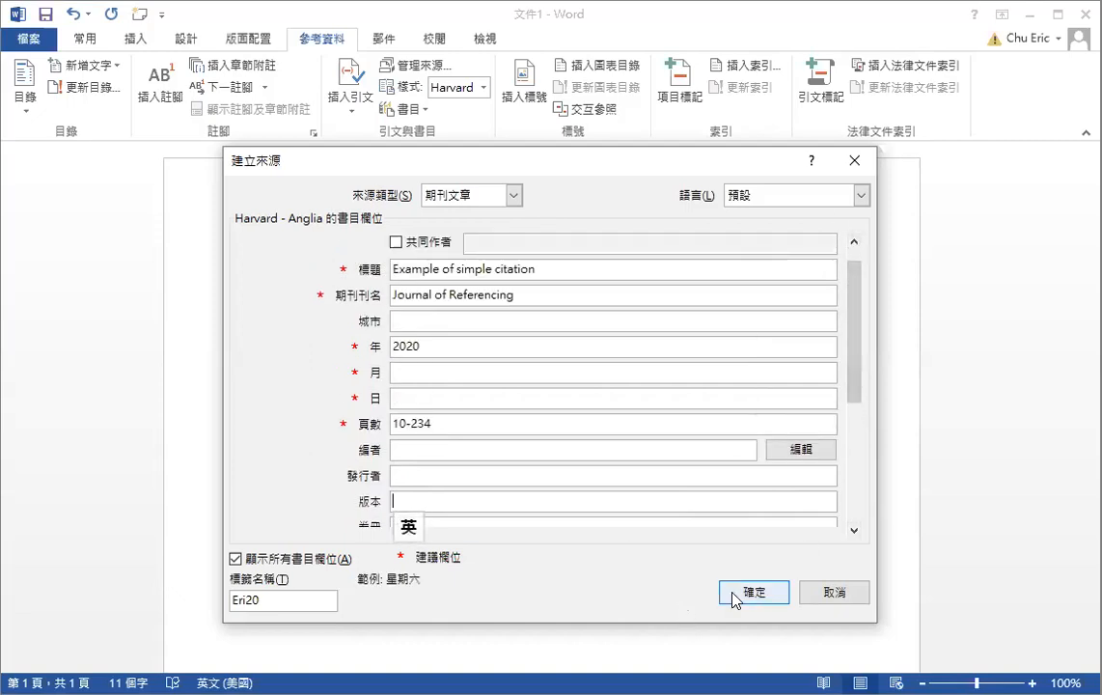
left_click(771, 592)
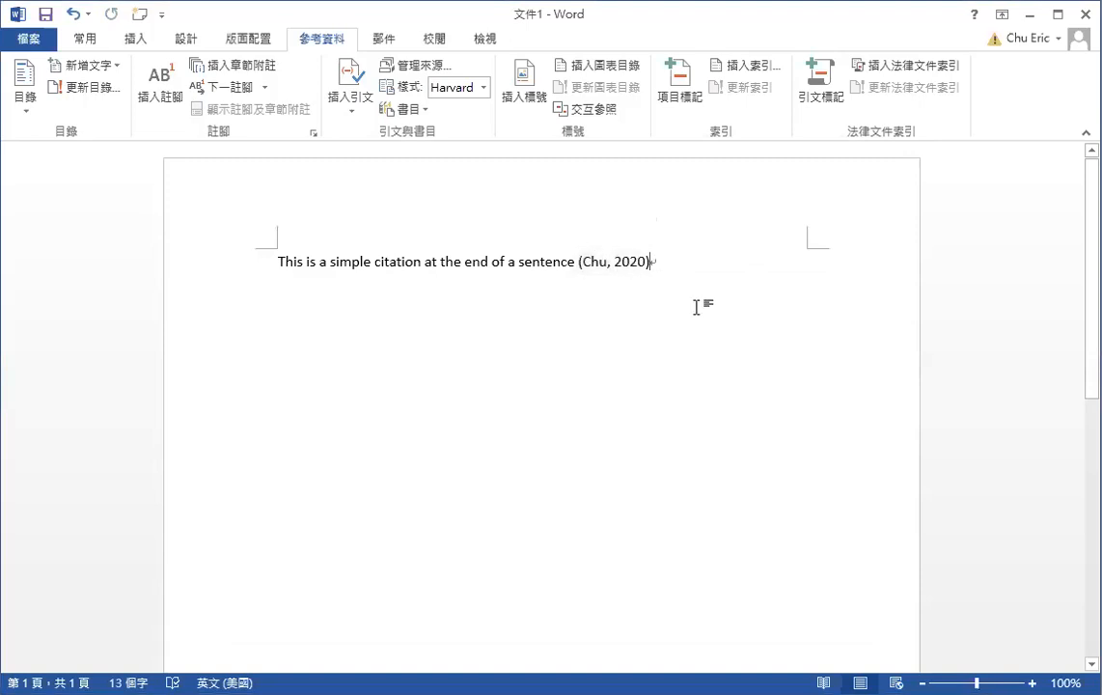
End the first sentence with a period and start a new paragraph below it
type(".")
left_click(575, 260)
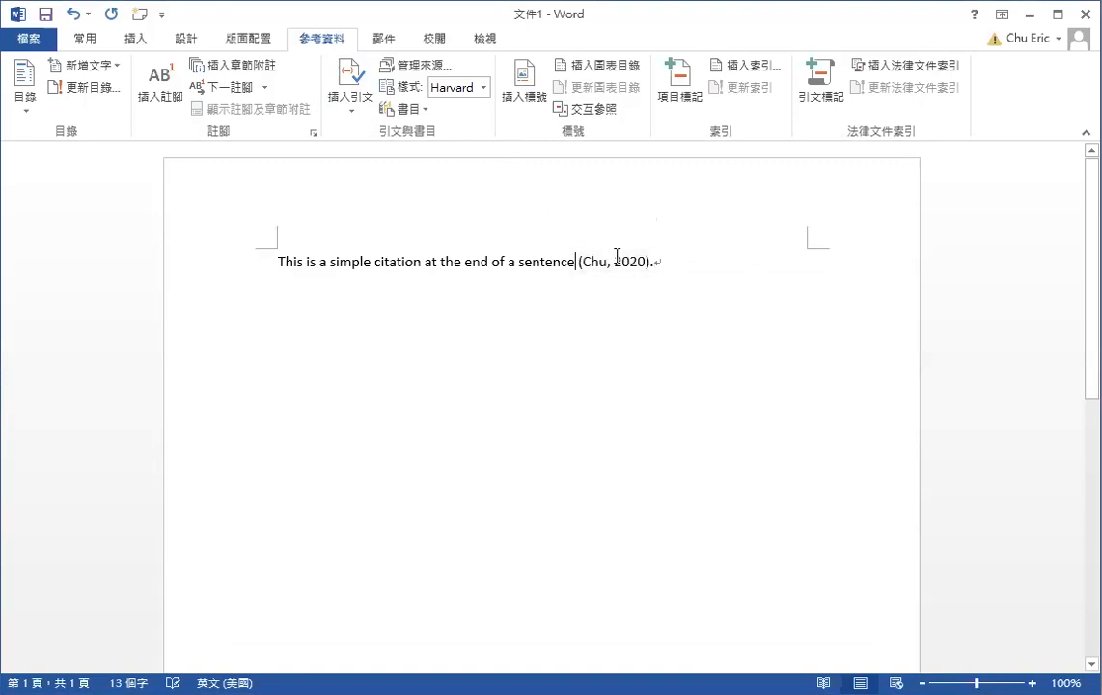
left_click(667, 263)
key("Return")
Type the second sentence: the author's surname, then 'said there is another common style by using citation as the subject of sentence'
type("Lee")
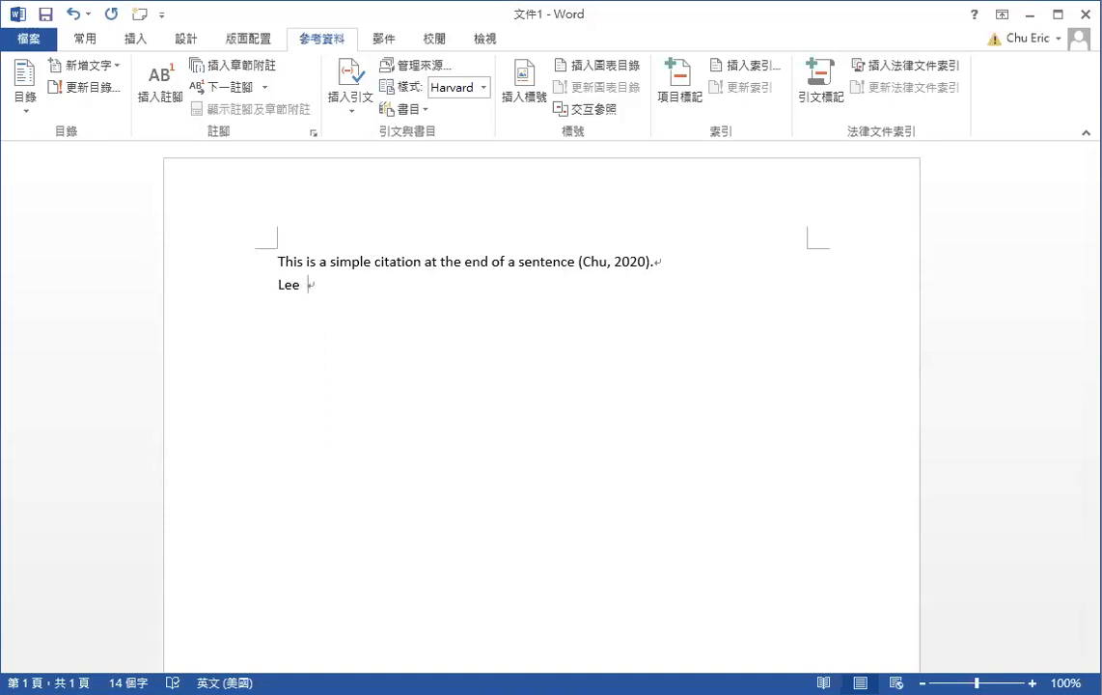
key("shift")
type("屠床")
key("shift")
key("BackSpace")
key("BackSpace")
type("said there is")
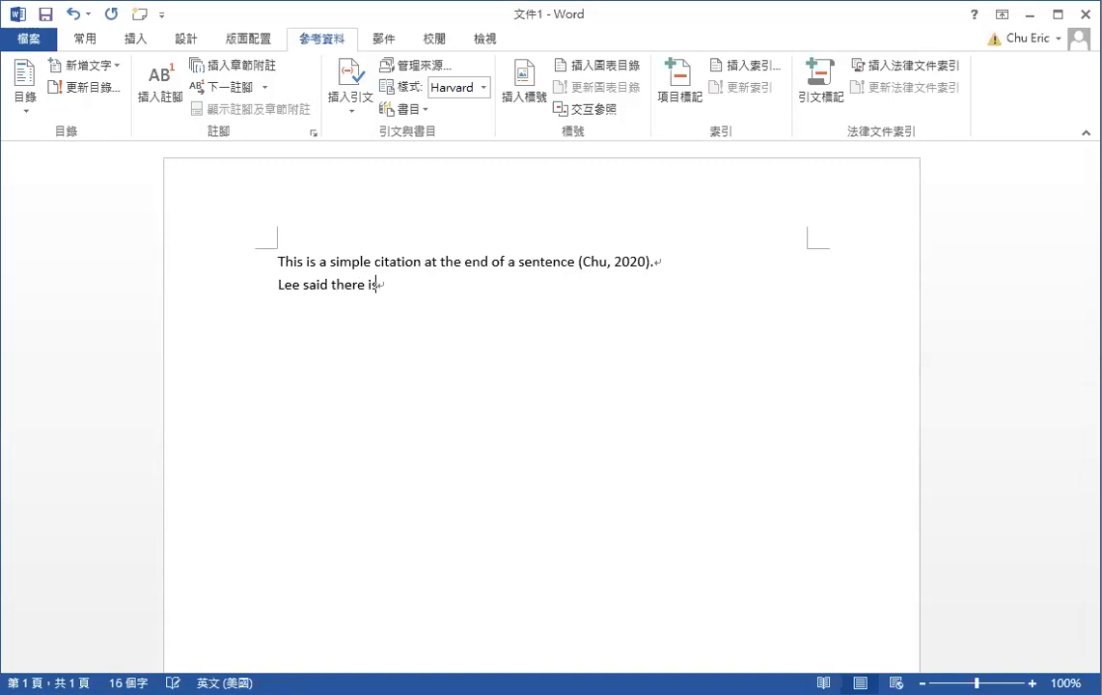
type(" another common ")
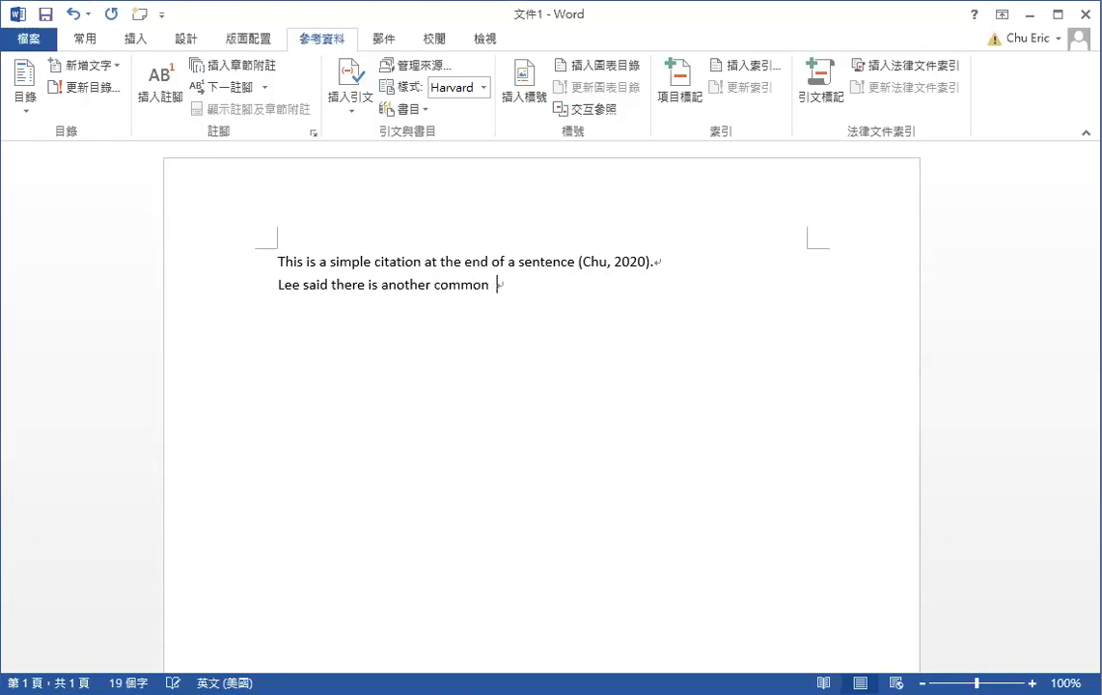
type("style by using ci")
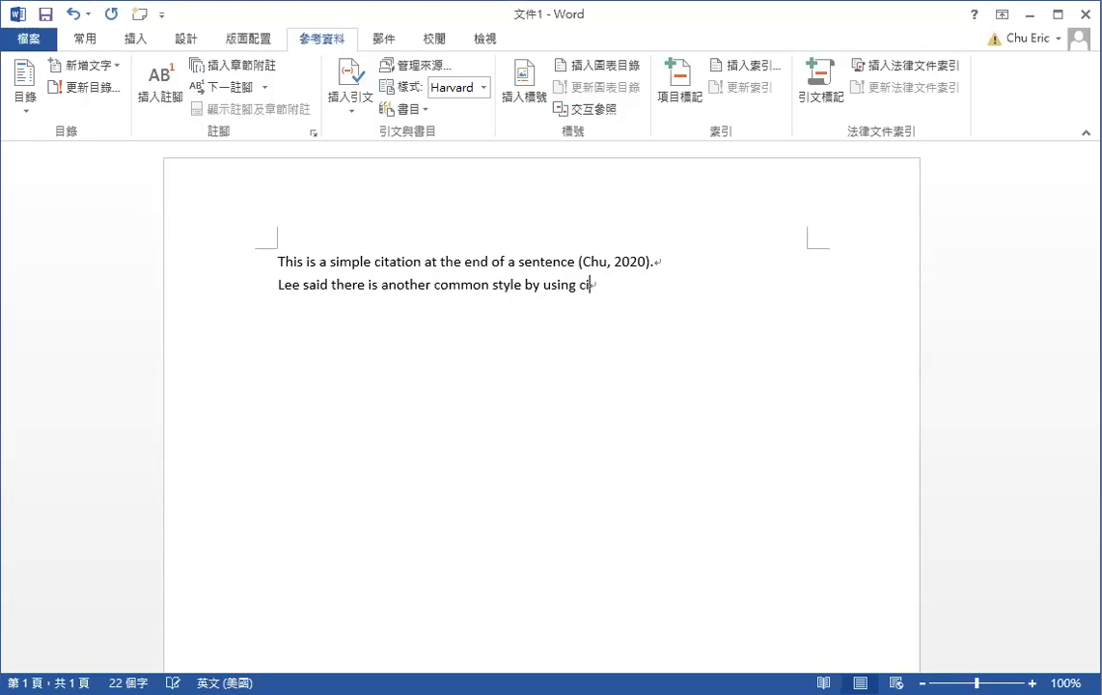
type("a")
key("BackSpace")
type("tation as the subjec")
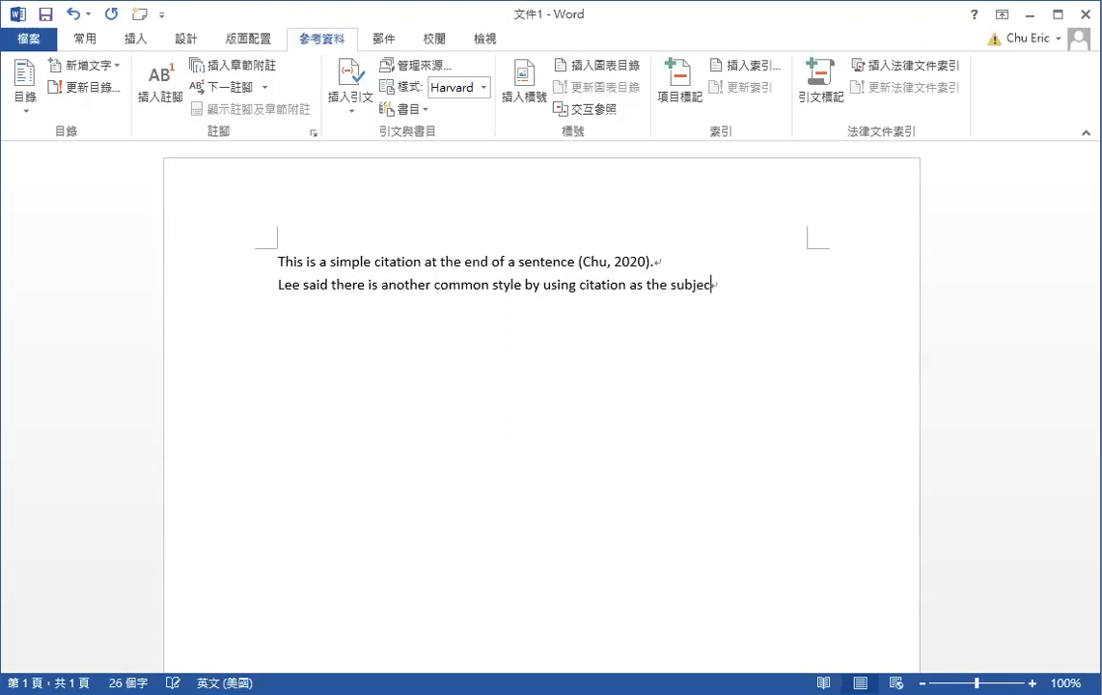
type("t of sentence.")
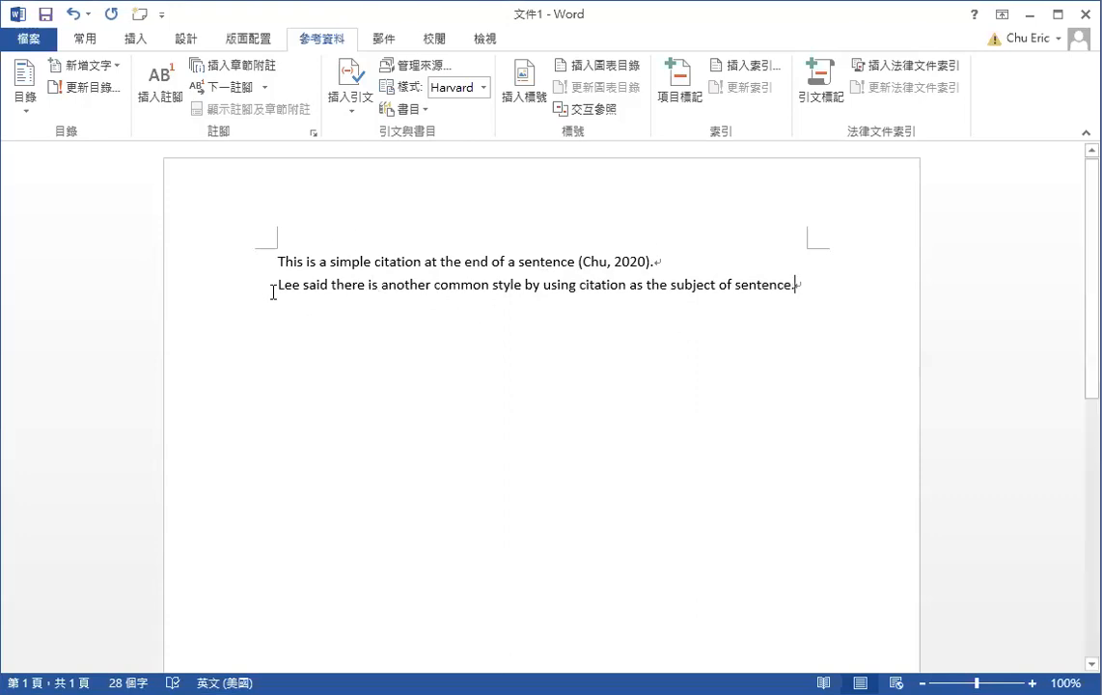
After the sentence's first word, begin adding a new citation source
left_click(302, 286)
left_click(354, 105)
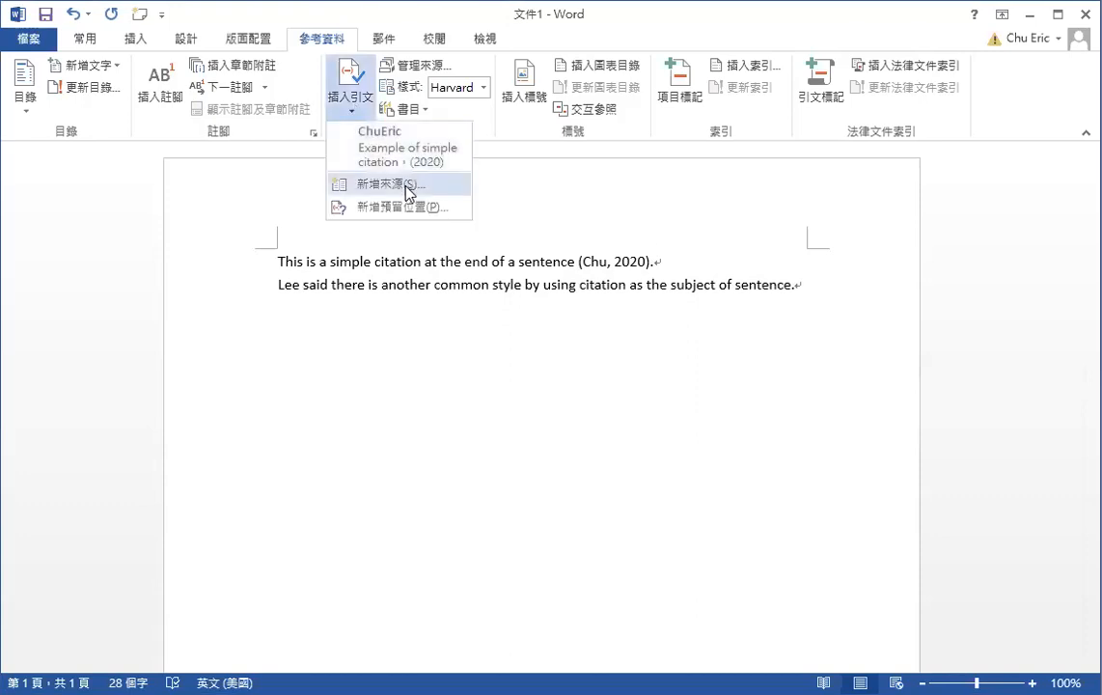
left_click(405, 185)
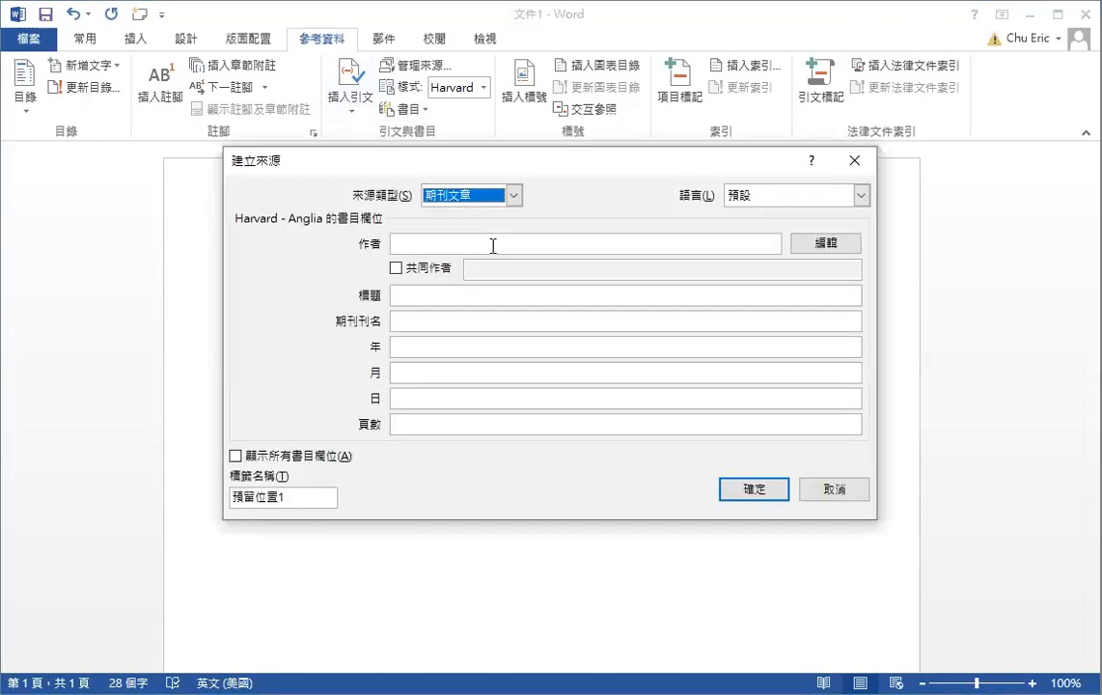
Enter the source's author, set the type to Book, and show all bibliography fields
left_click(492, 246)
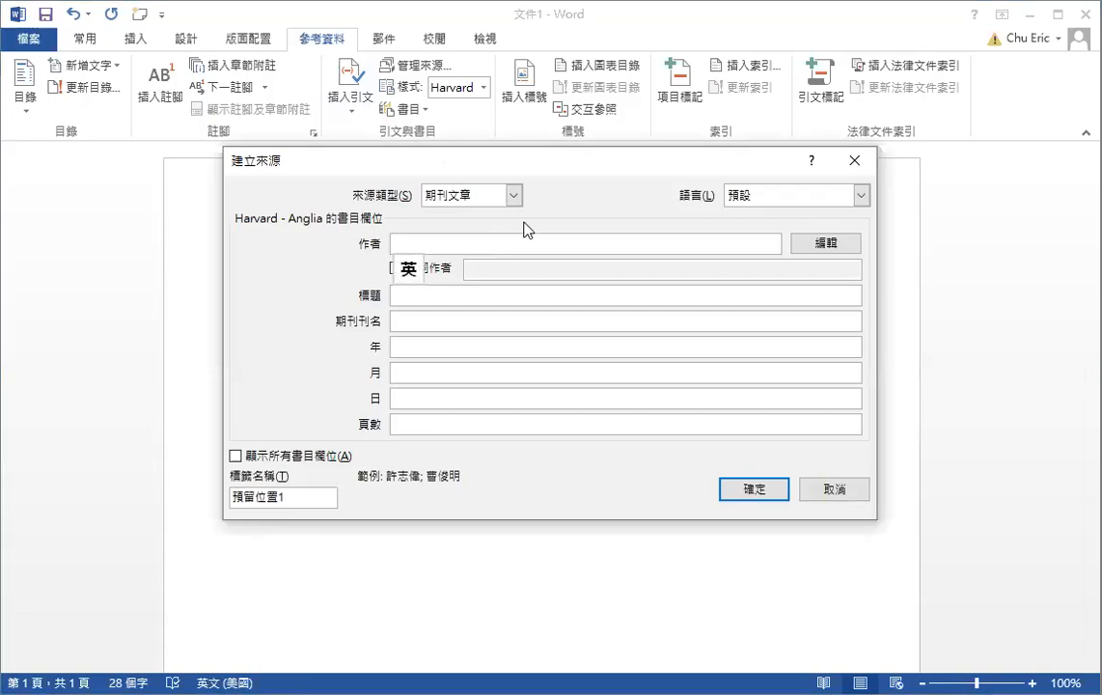
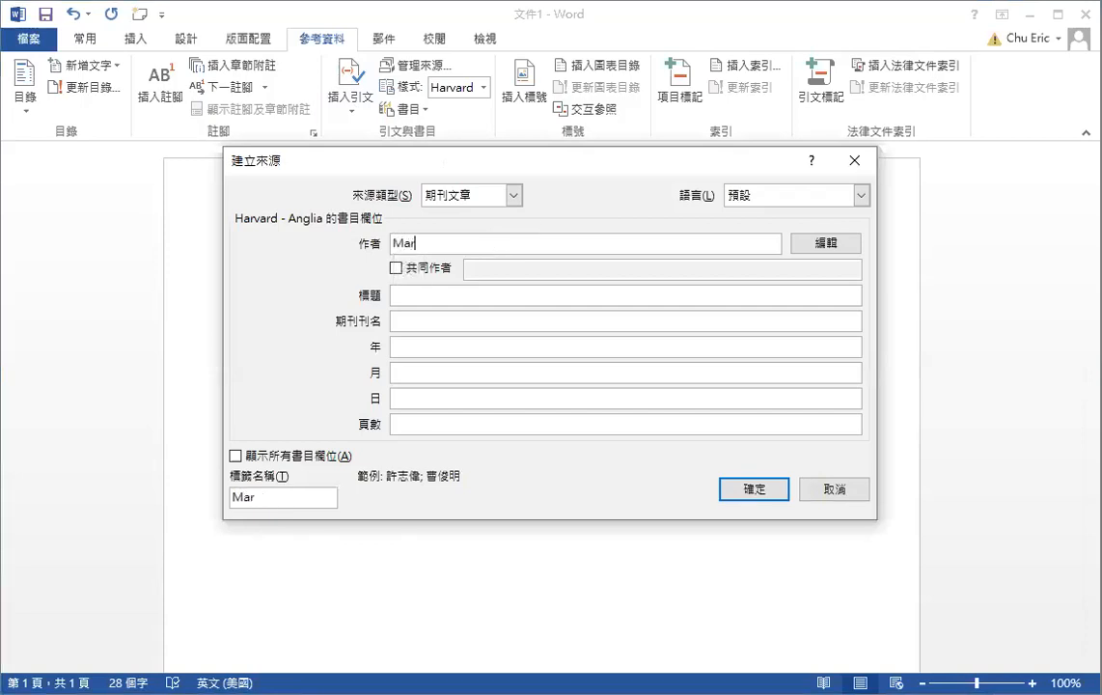
left_click(517, 196)
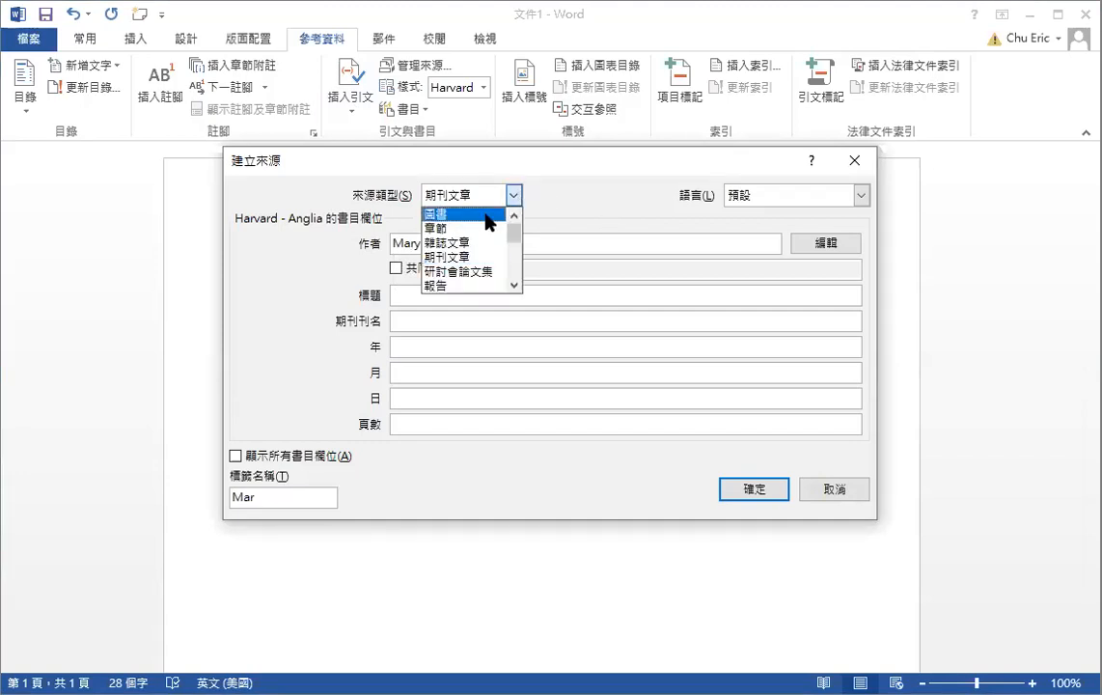
left_click(494, 215)
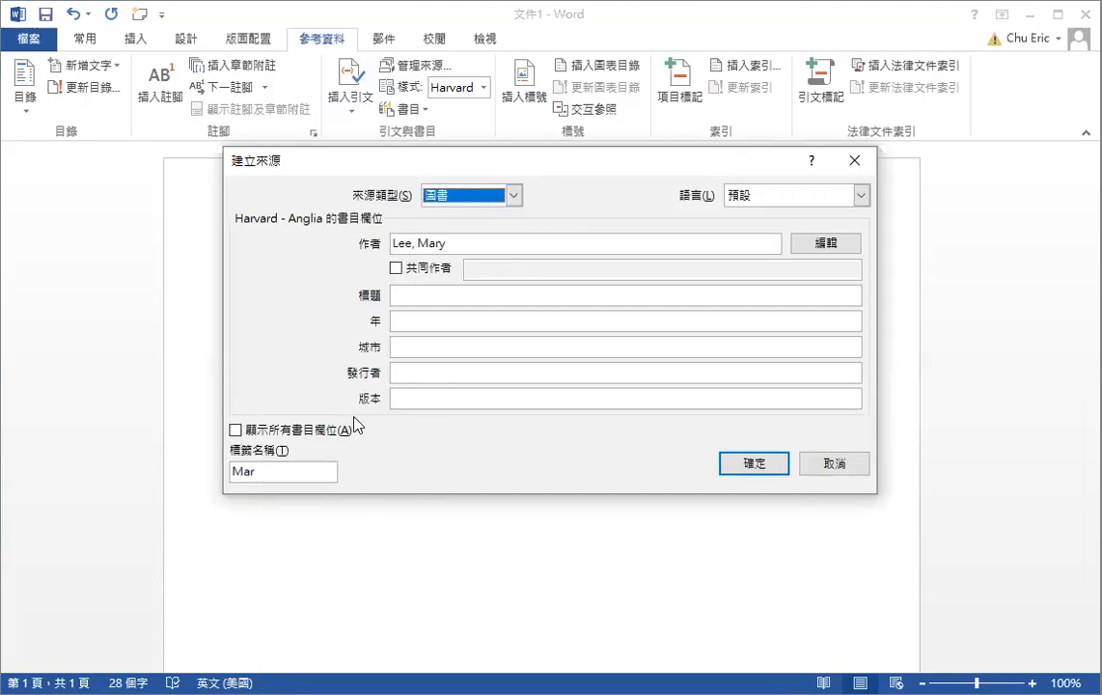
left_click(236, 431)
key("space")
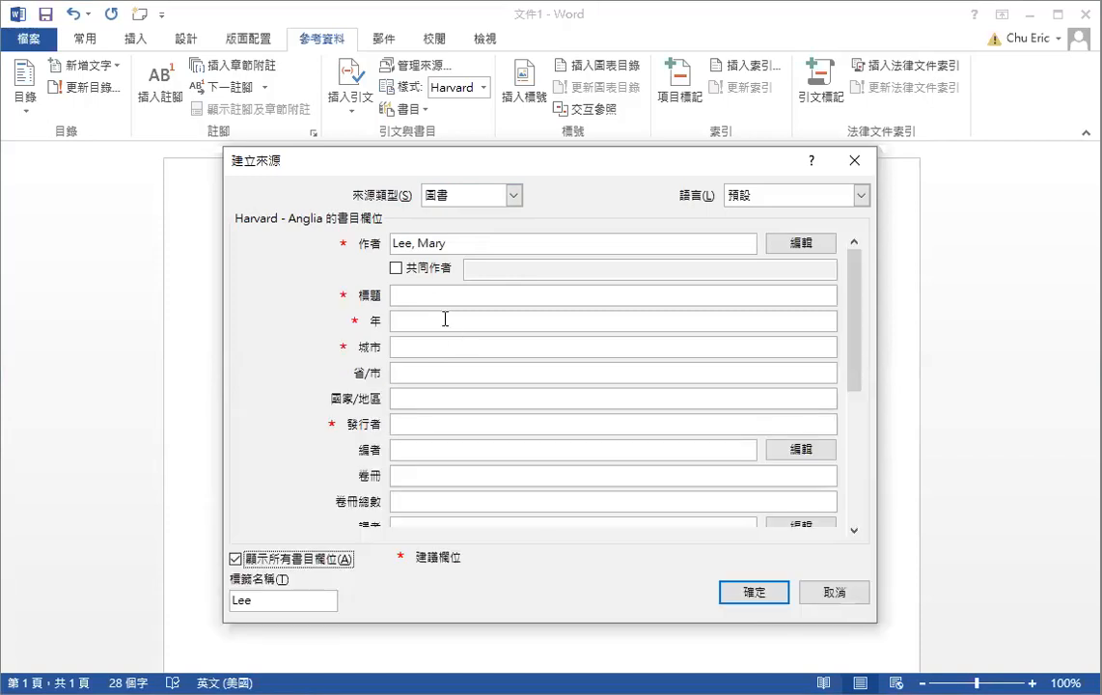
Enter the title 'Harvard Referencing Guide' and year 2010
left_click(474, 292)
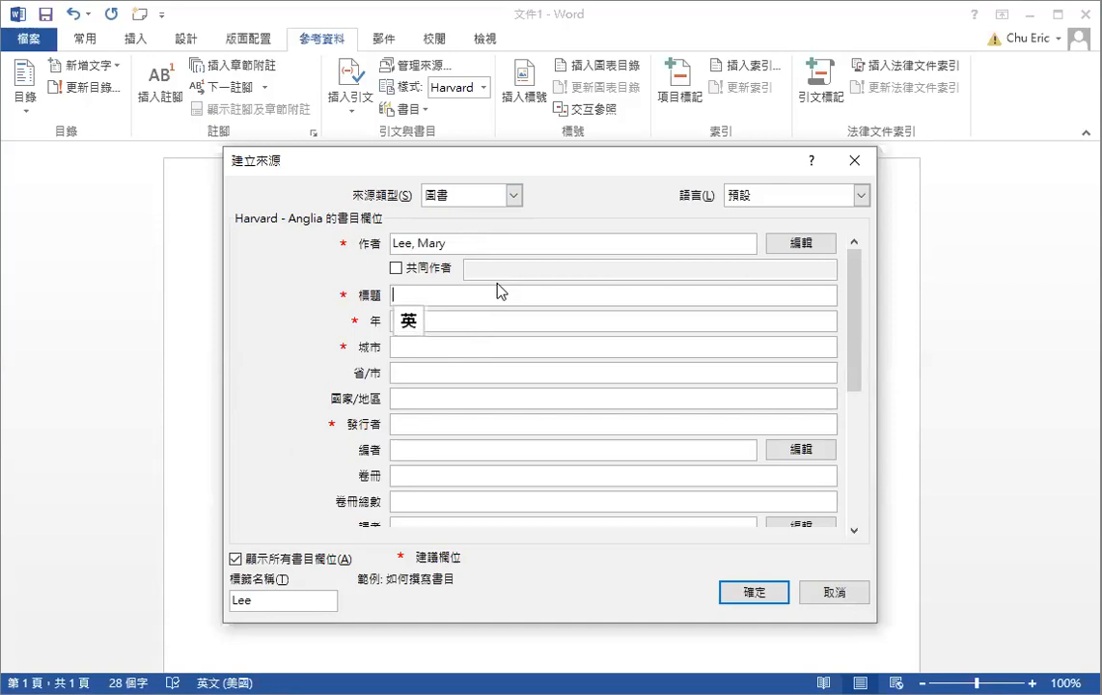
type("Har")
type("d ")
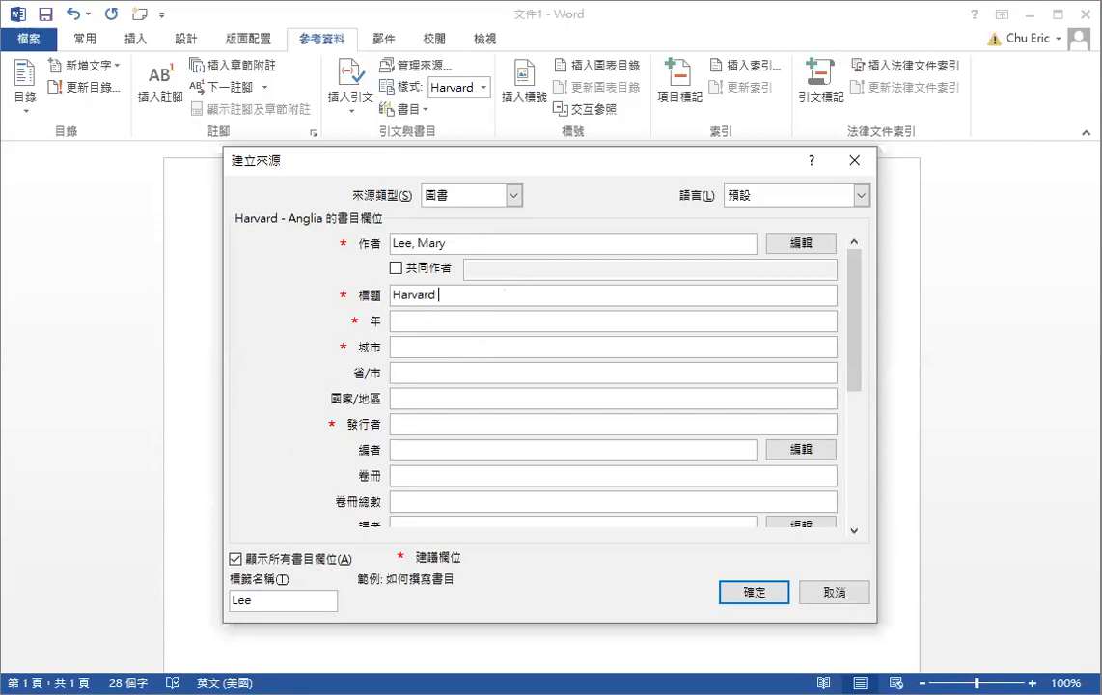
type("refere")
key("BackSpace")
key("BackSpace")
key("BackSpace")
type("erencing Guide")
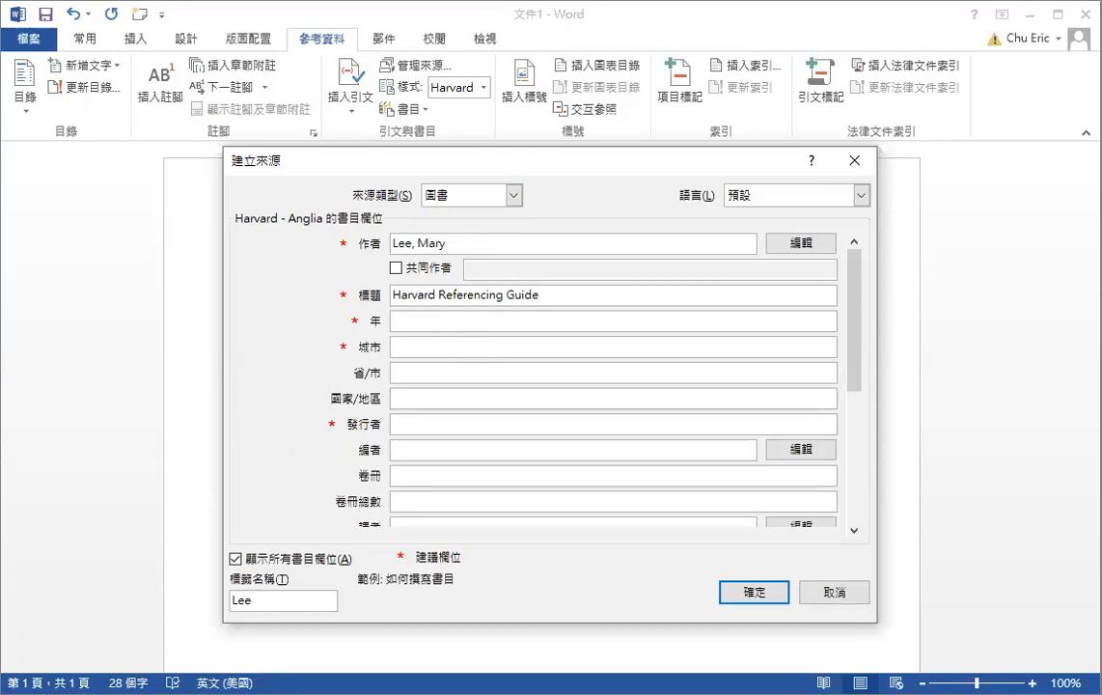
left_click(453, 321)
type("2010")
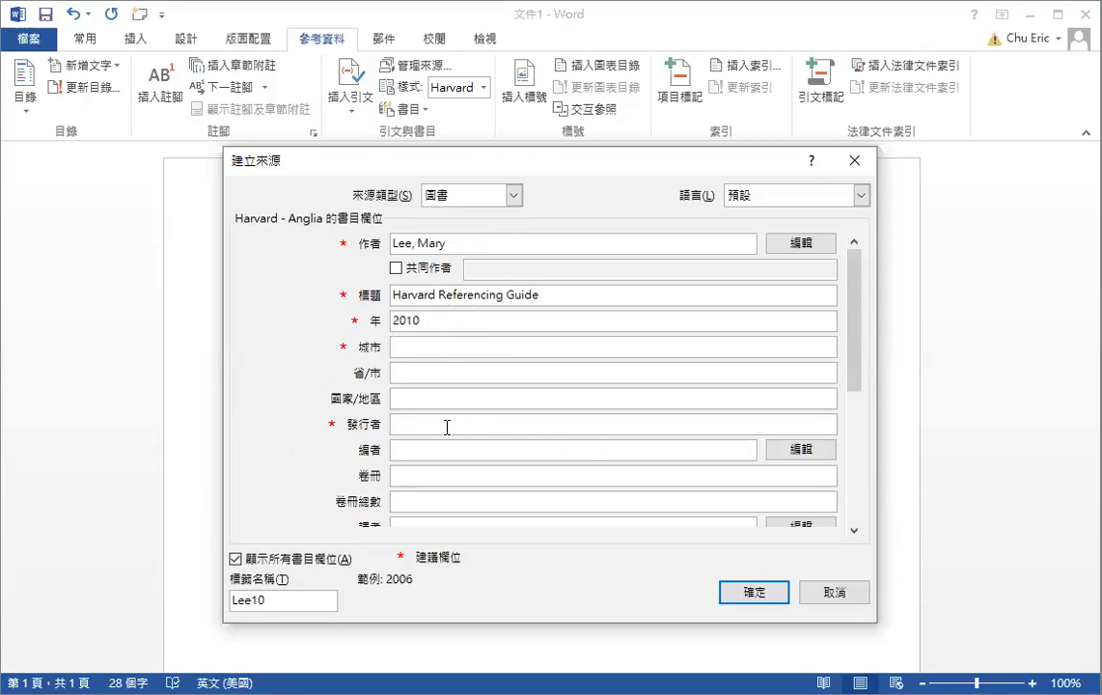
Enter publisher VTC and country/region Hong Kong, then confirm the book source
left_click(447, 425)
type("VTC")
left_click(855, 530)
left_click(855, 530)
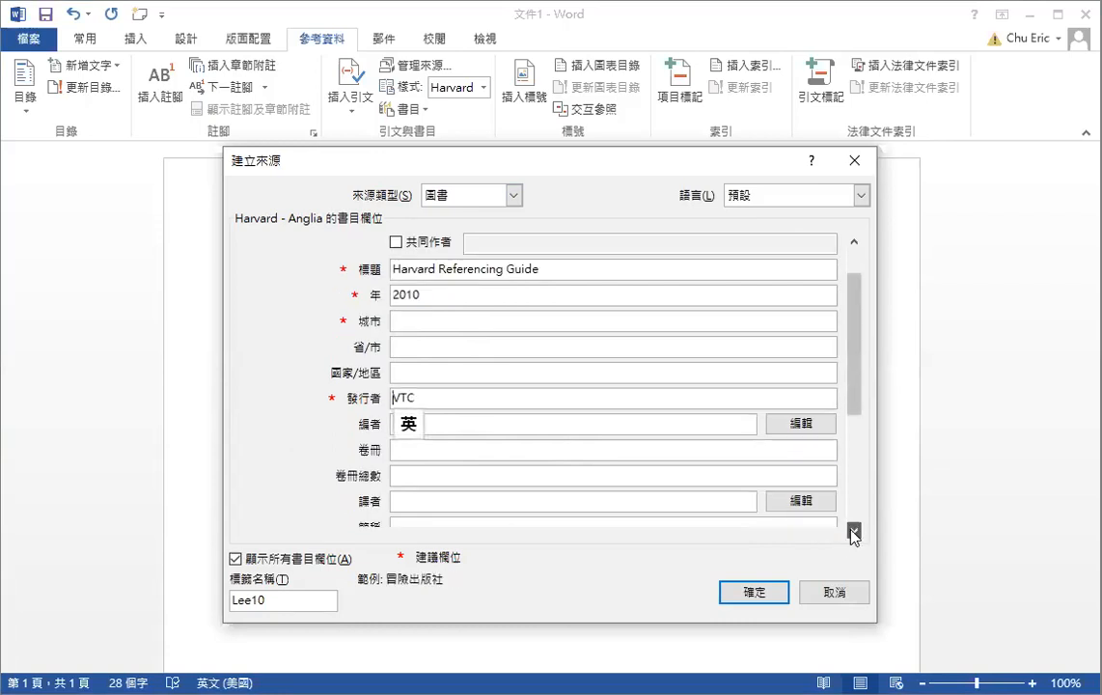
left_click(856, 530)
left_click(853, 530)
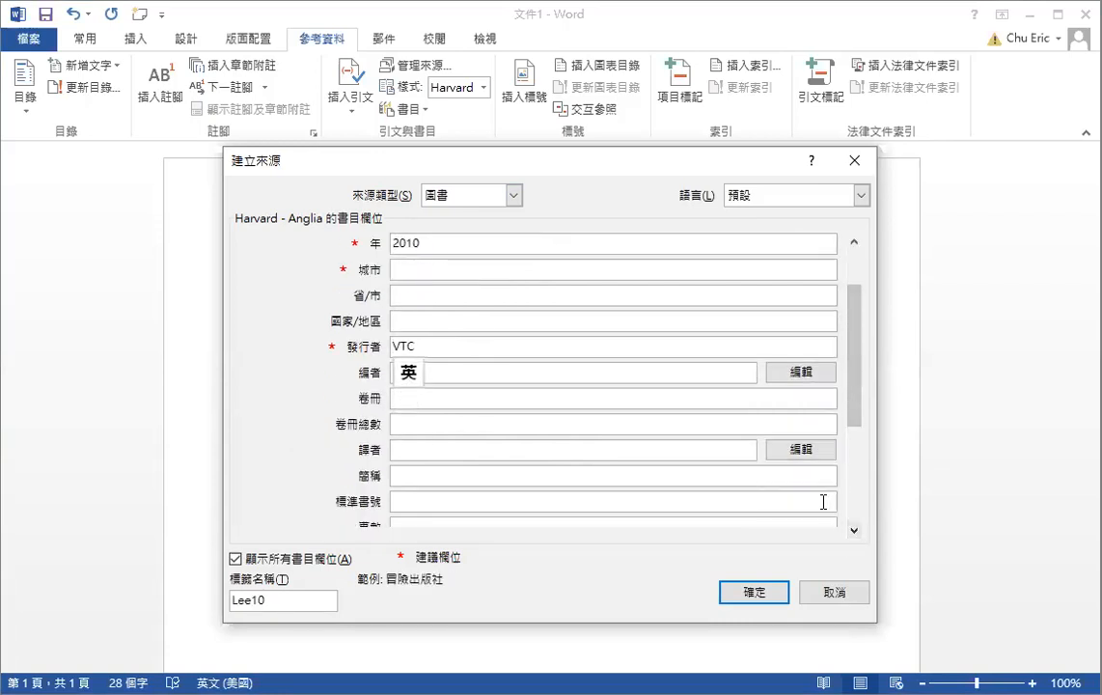
left_click(855, 530)
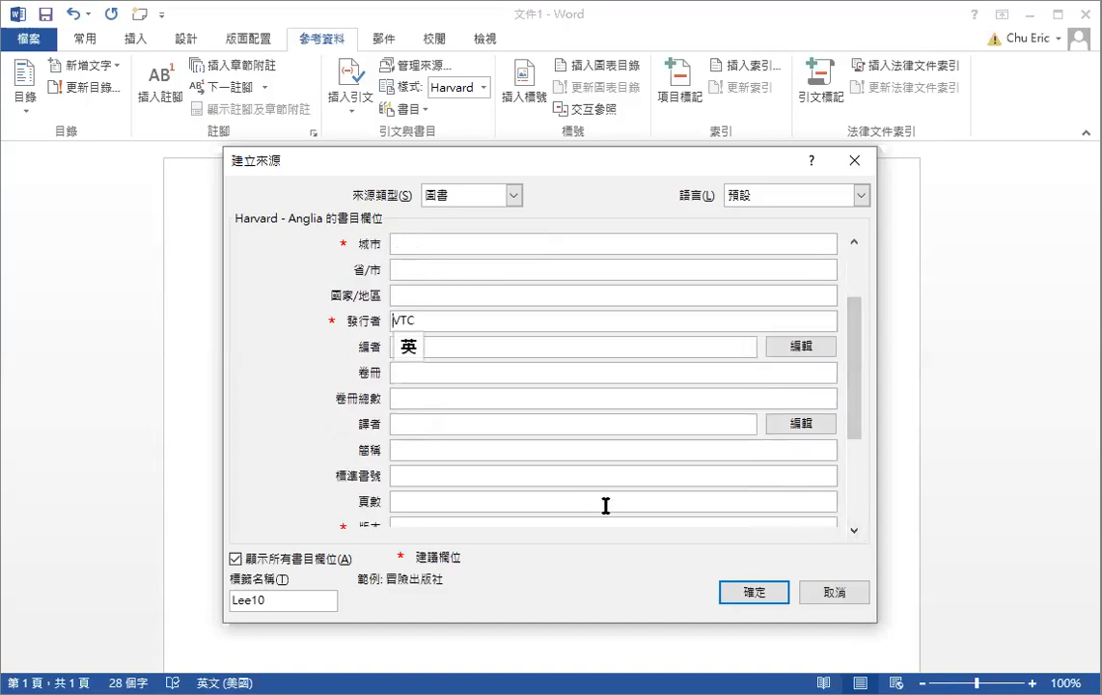
left_click(855, 530)
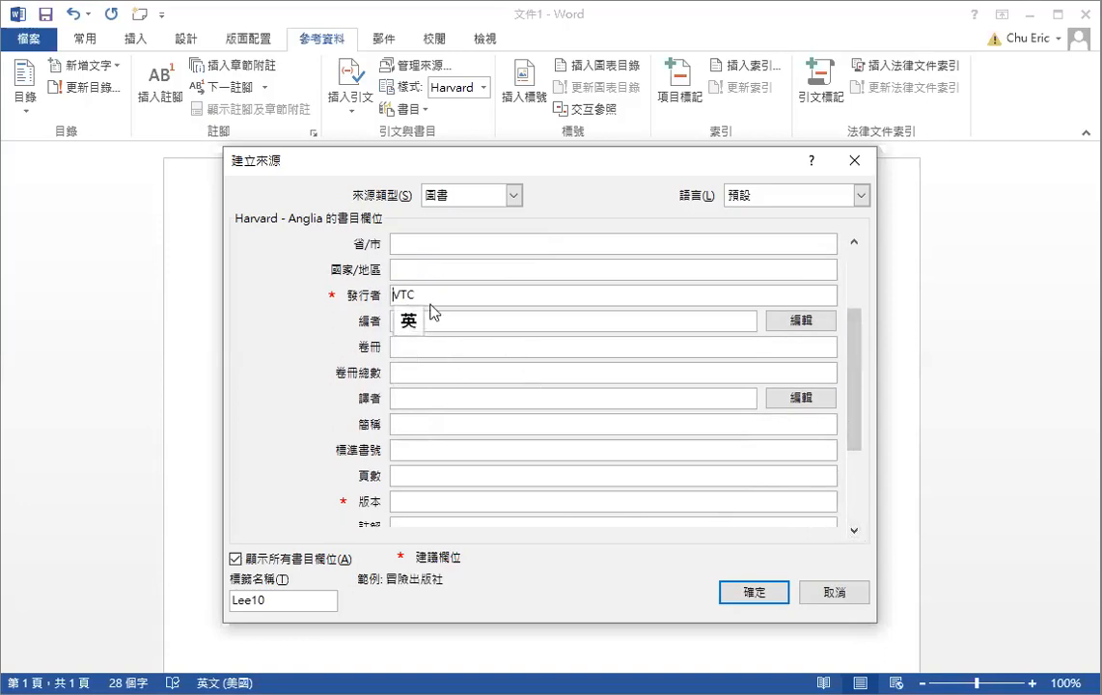
left_click(421, 268)
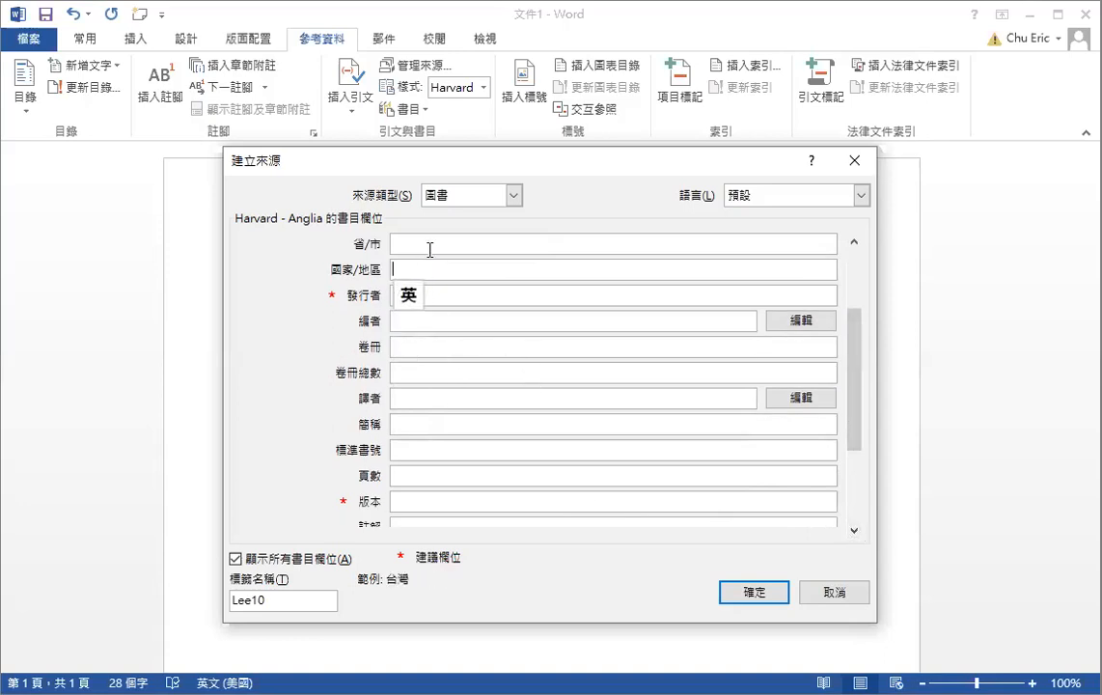
type("Hong Kong")
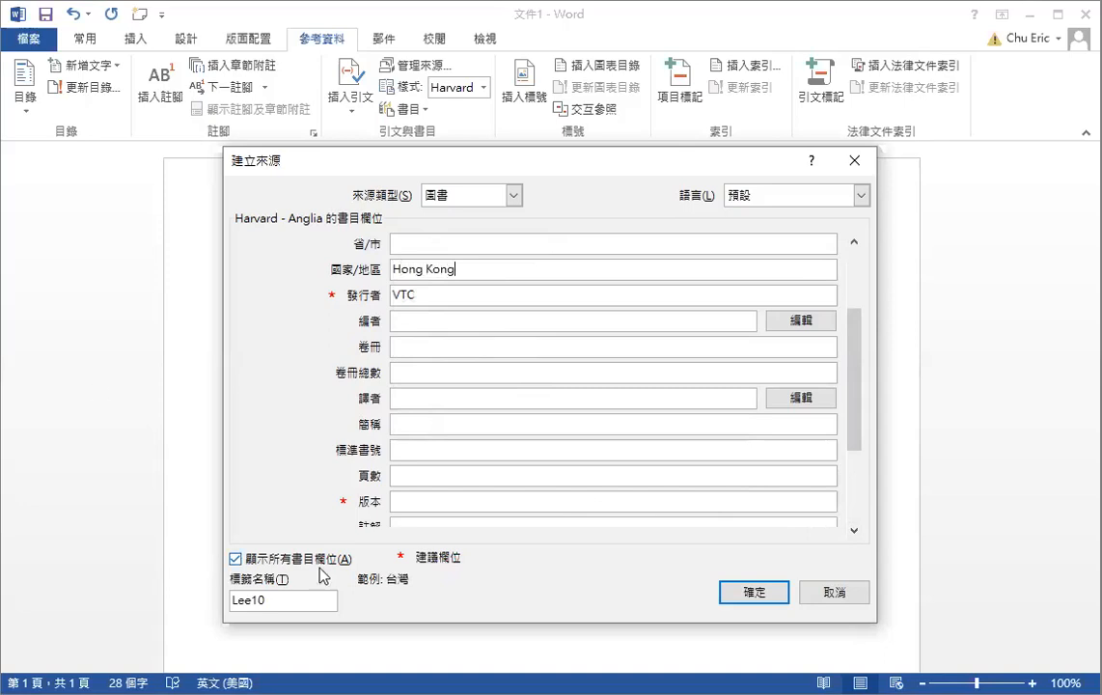
left_click(767, 591)
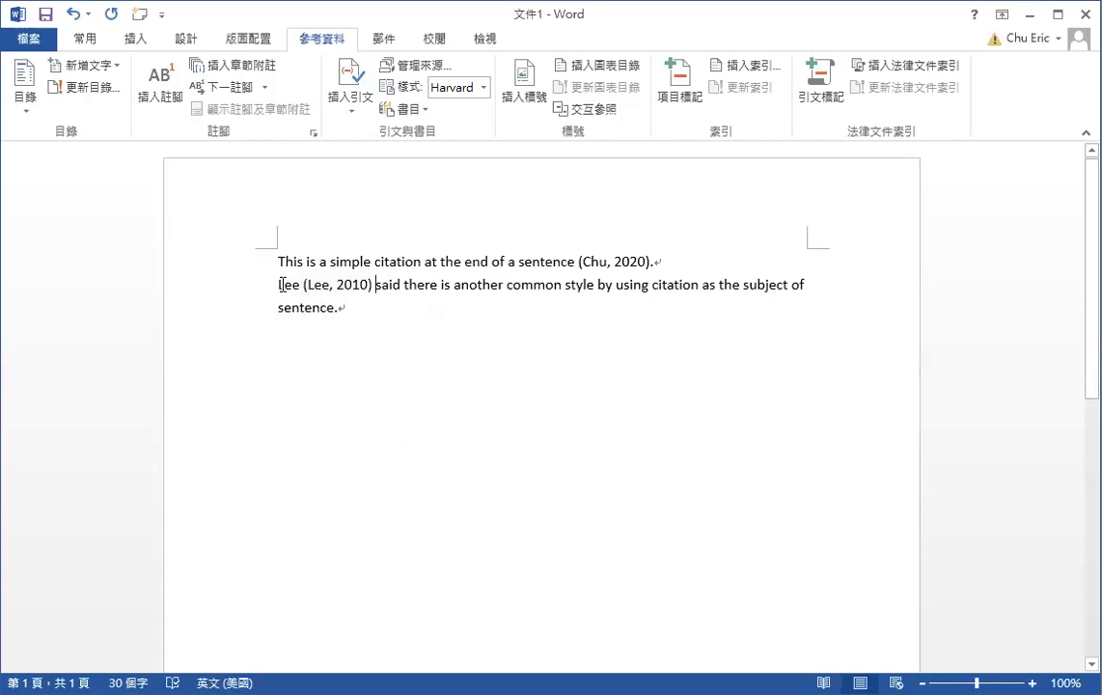
Select the author's surname preceding the new 2010 citation
left_click_drag(277, 280, 297, 281)
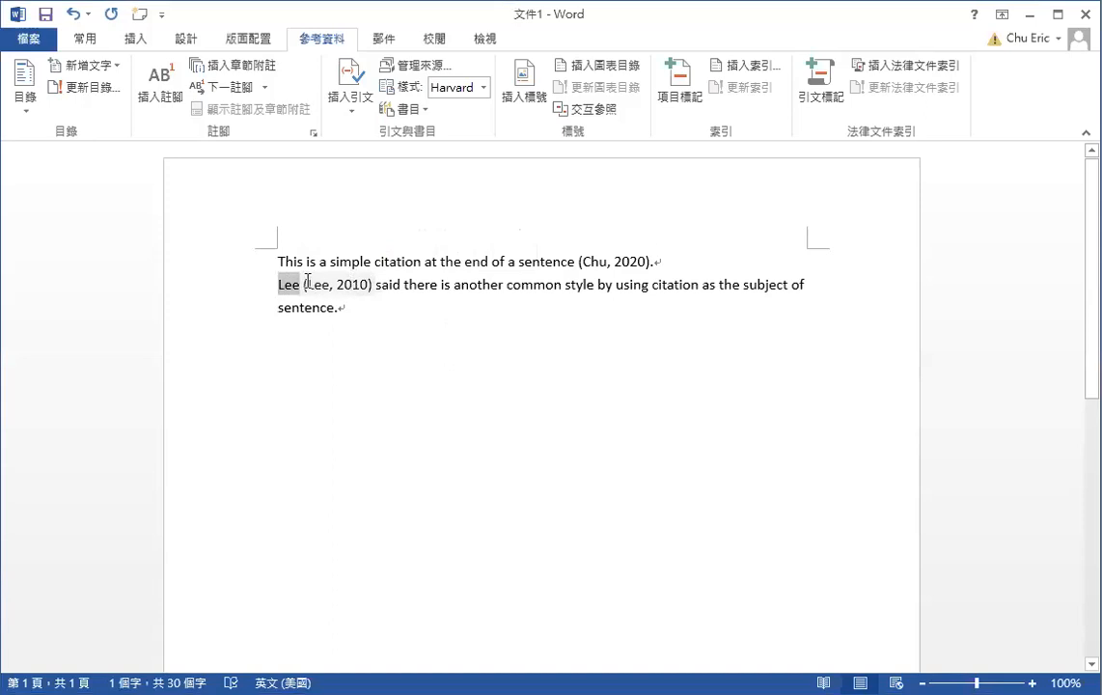
Edit the 2010 citation to suppress the author so it shows only (2010)
left_click(363, 283)
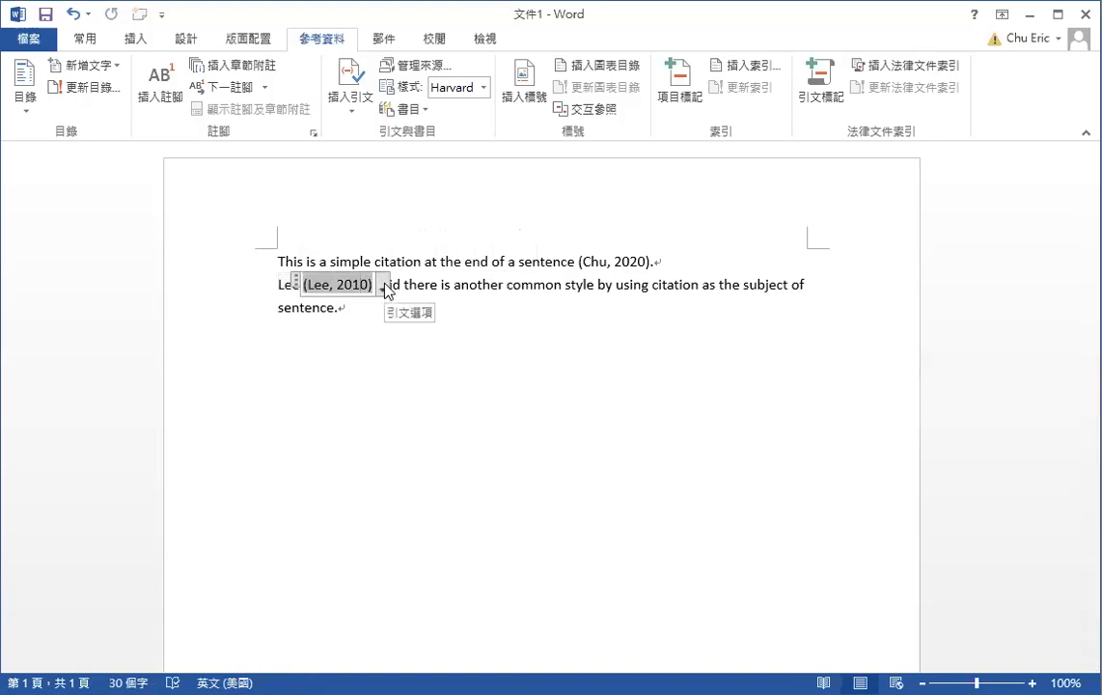
left_click(383, 286)
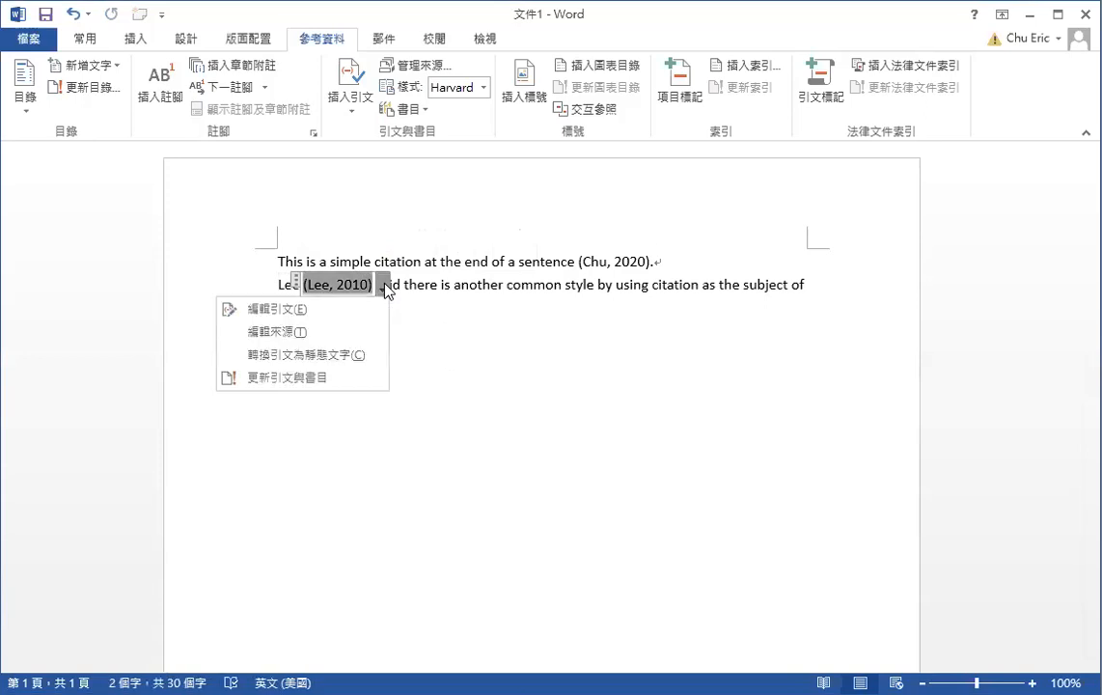
left_click(322, 318)
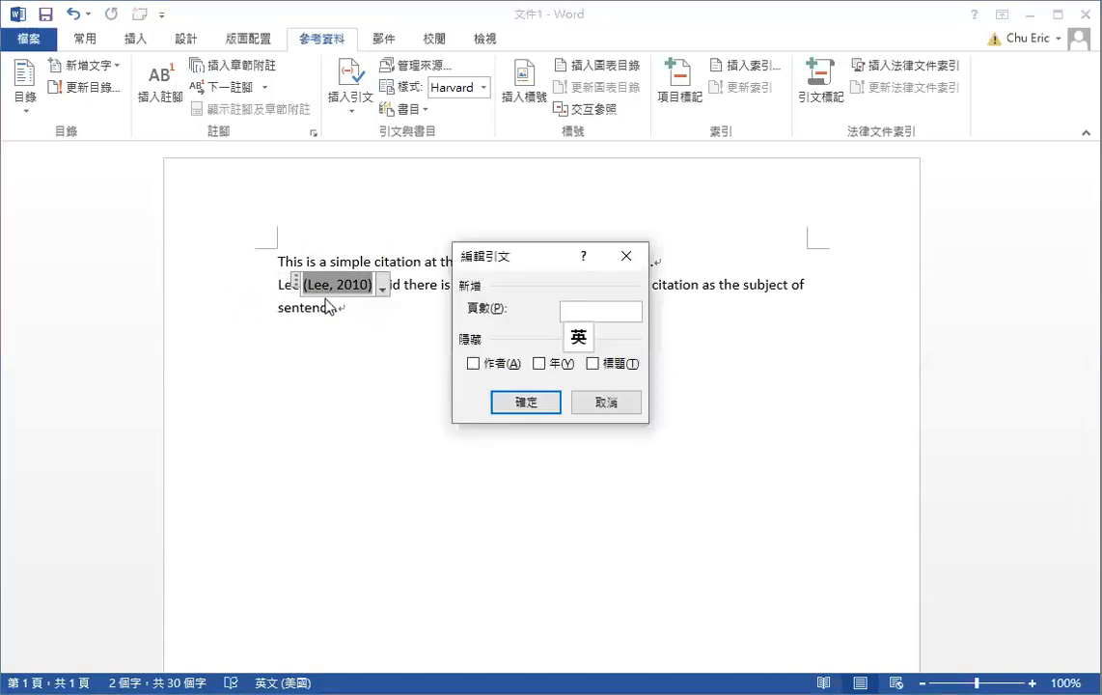
left_click(474, 364)
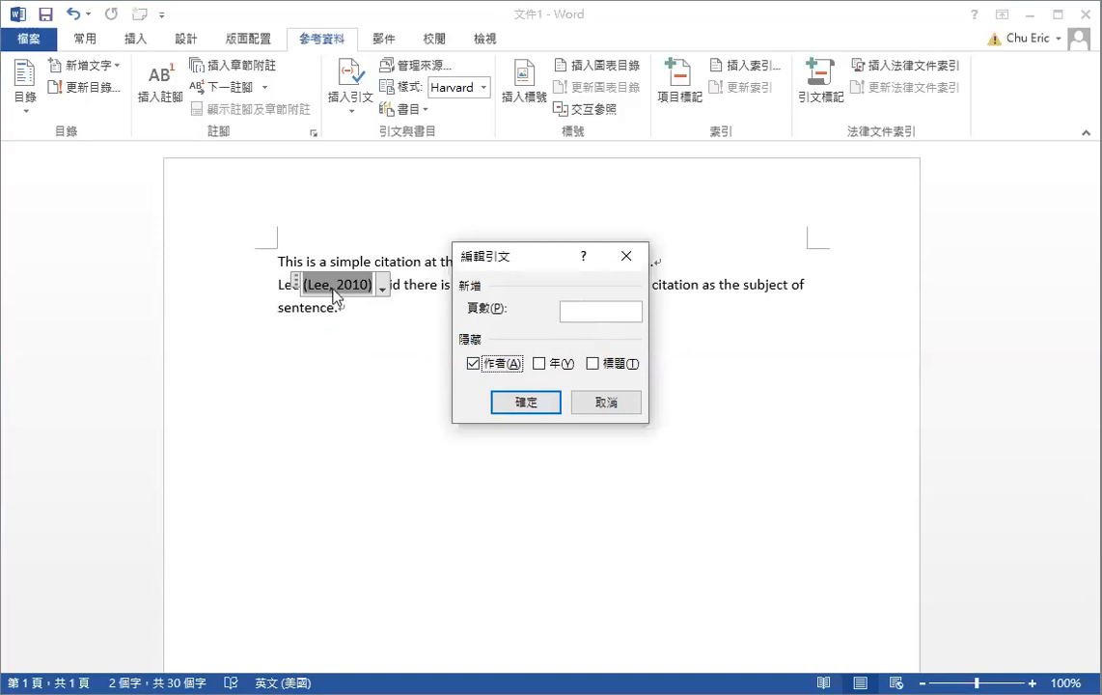
left_click(526, 406)
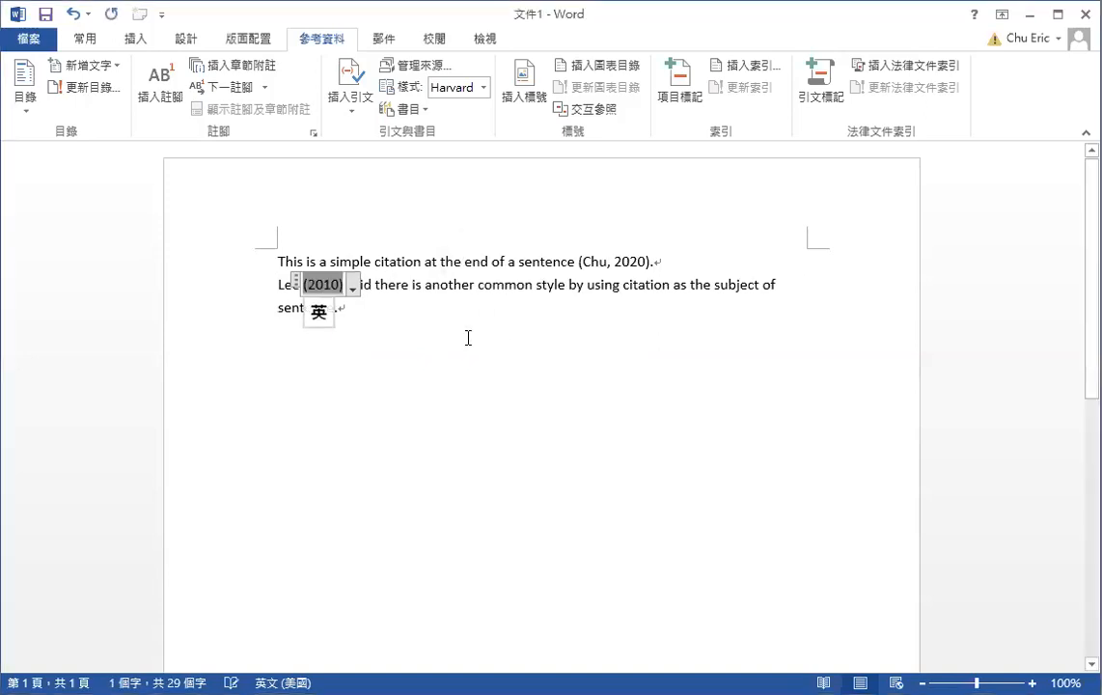
left_click(439, 353)
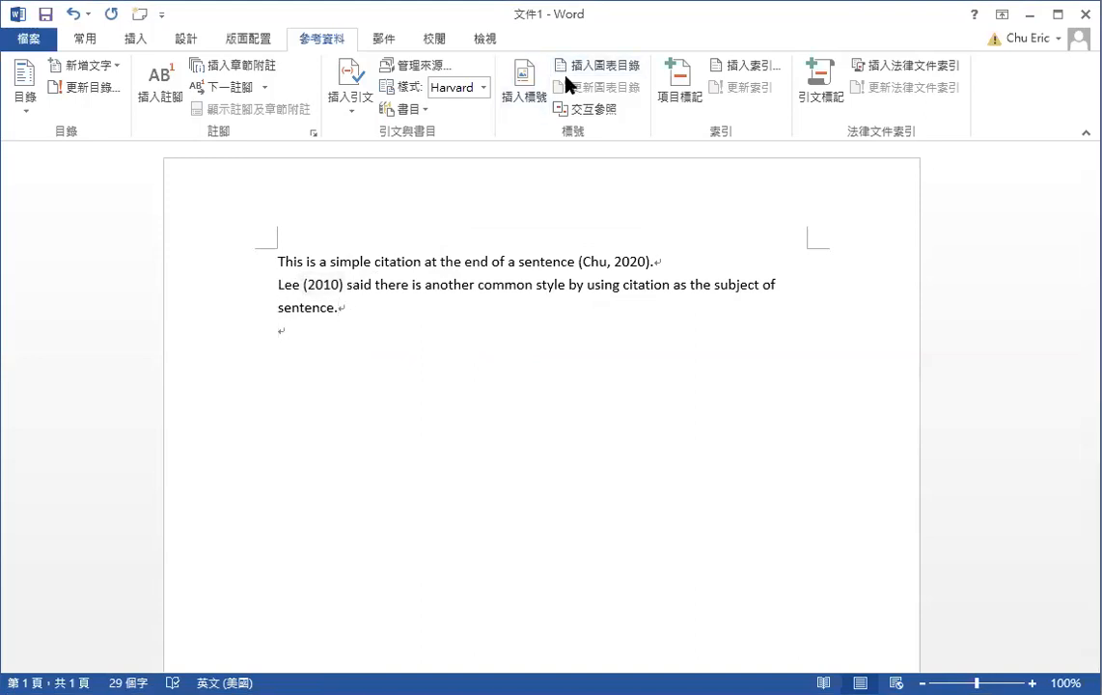
Type the new line 'This is a direct quotation'
type("“")
type("This is a di")
type("rec")
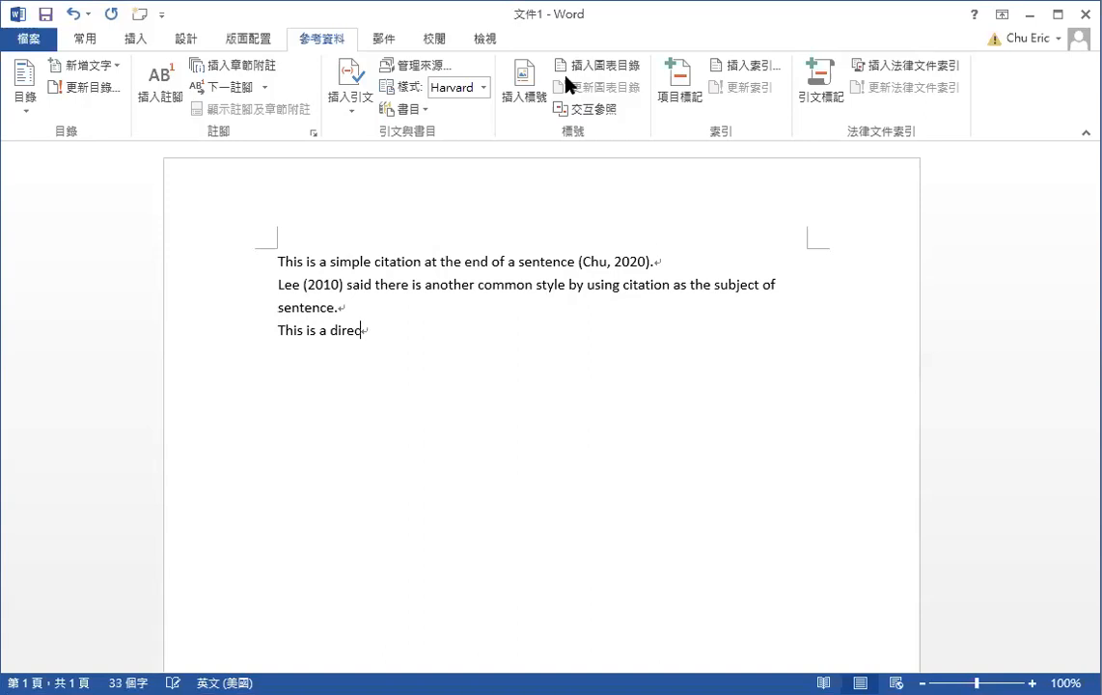
type("t “quotation")
key("shift")
key("shift")
left_click(343, 117)
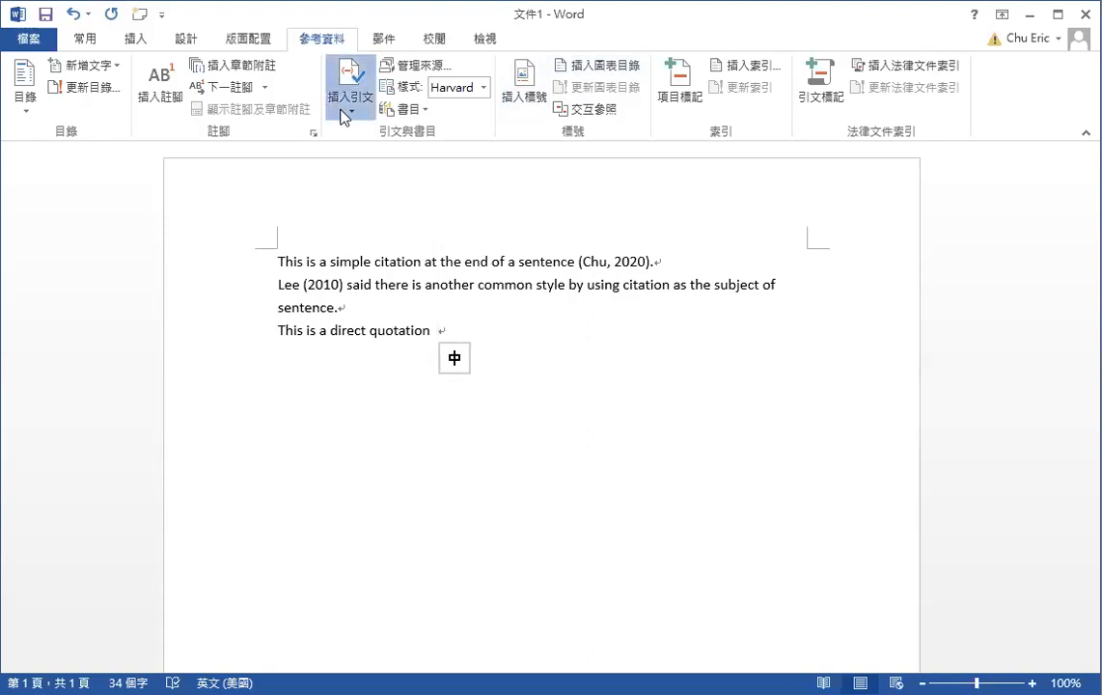
left_click(358, 351)
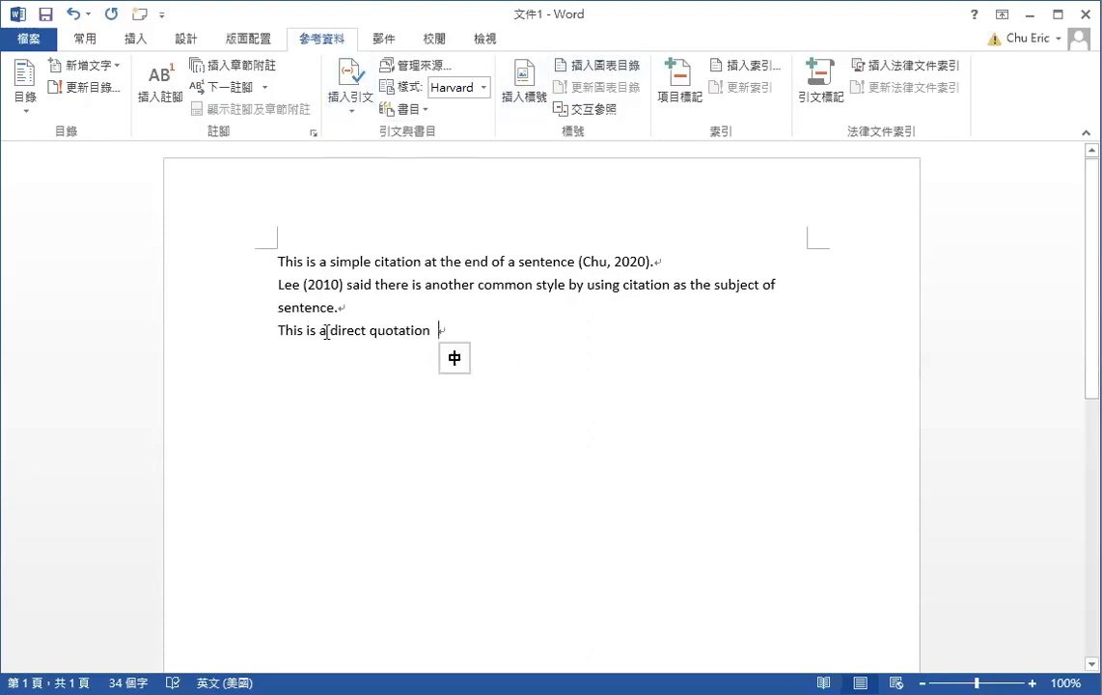
Put quotes around 'direct quotation' and cite the 2010 book source after it
left_click(330, 330)
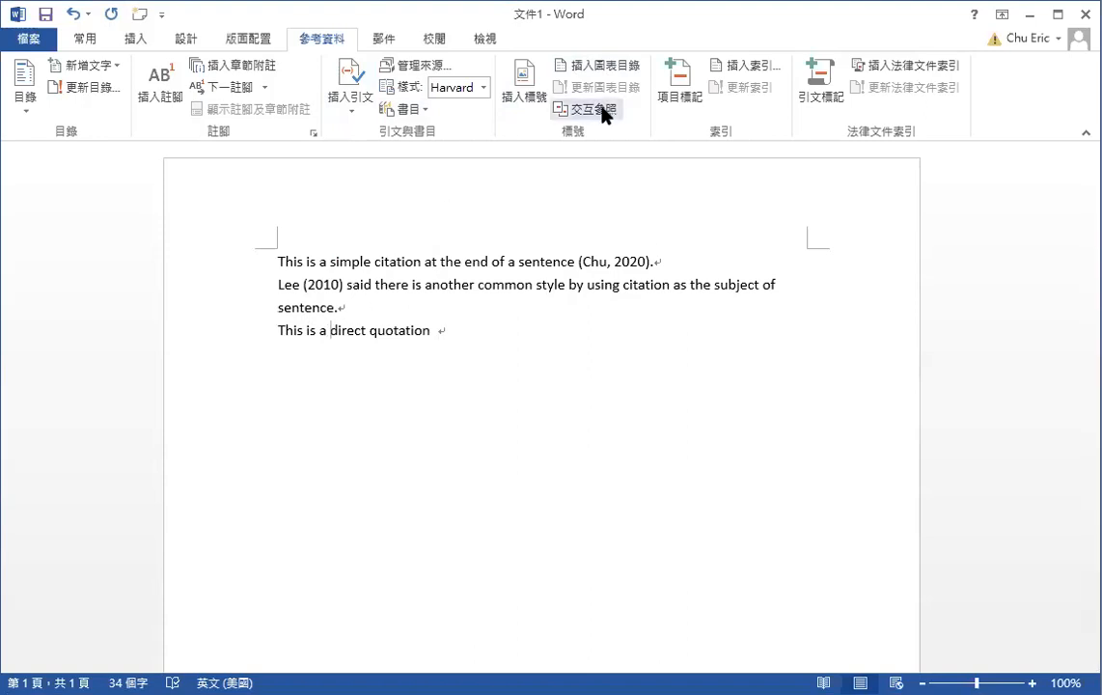
type("\"")
left_click(435, 332)
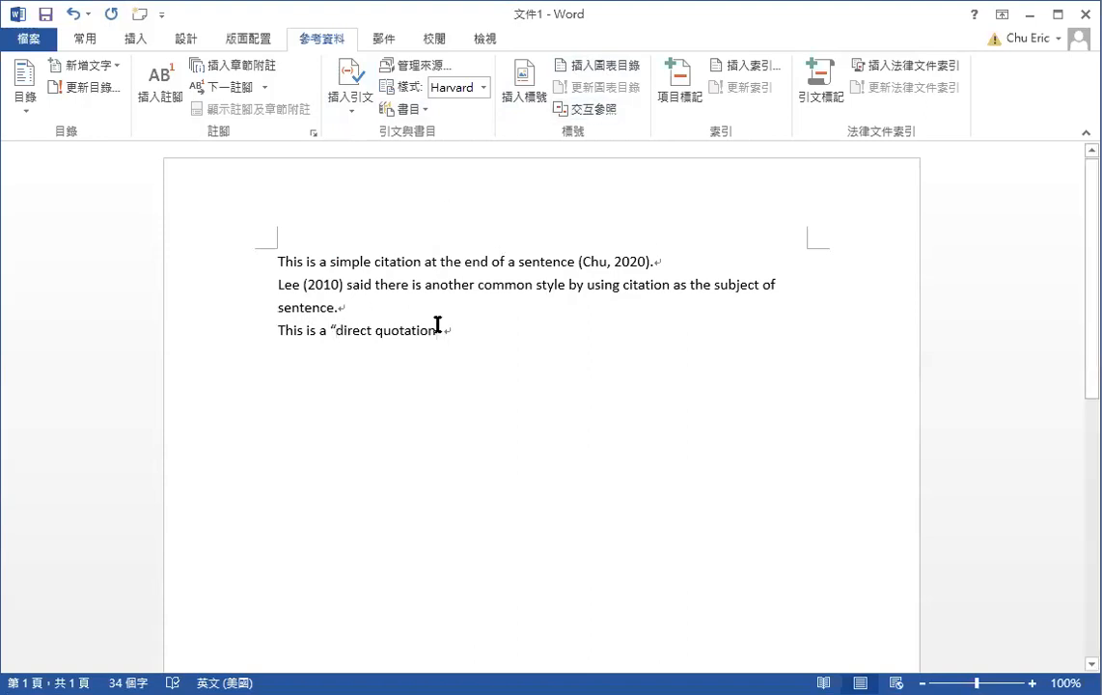
type("\"")
left_click(351, 95)
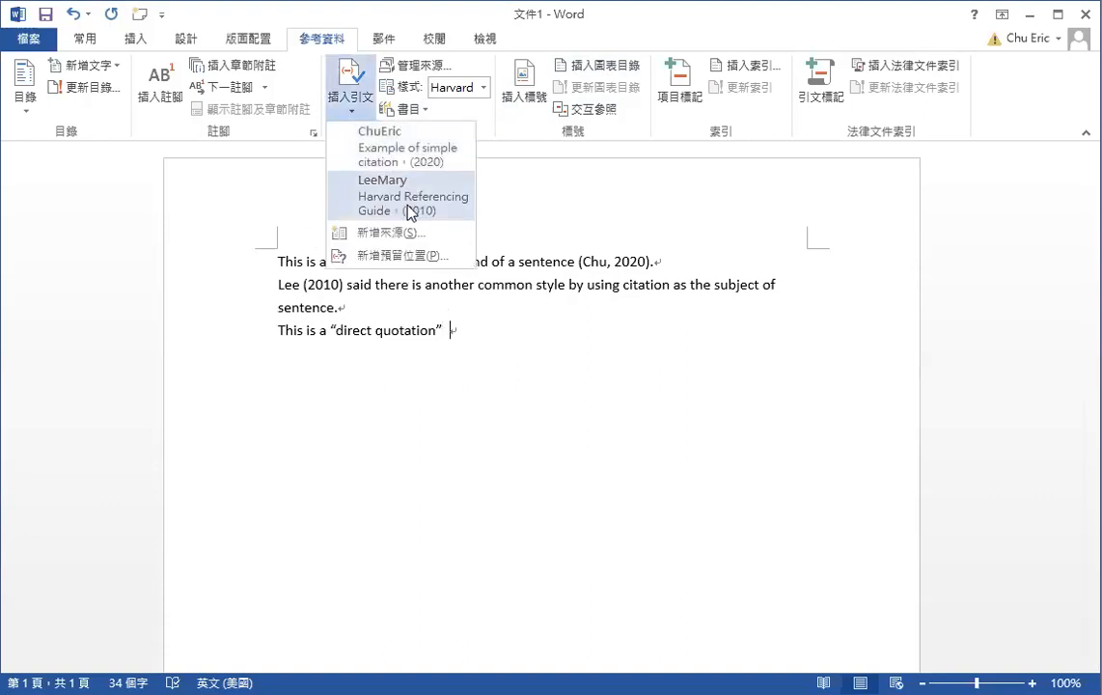
left_click(413, 191)
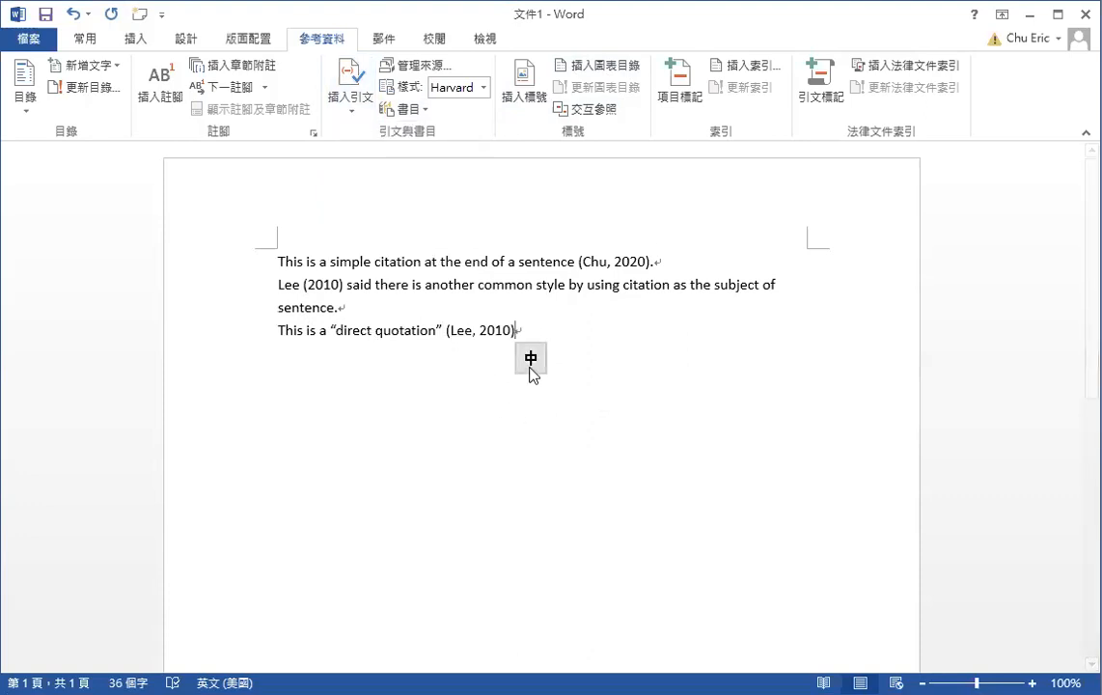
Add page 12 to the quotation's citation so it reads (Lee, 2010, p. 12)
left_click(414, 338)
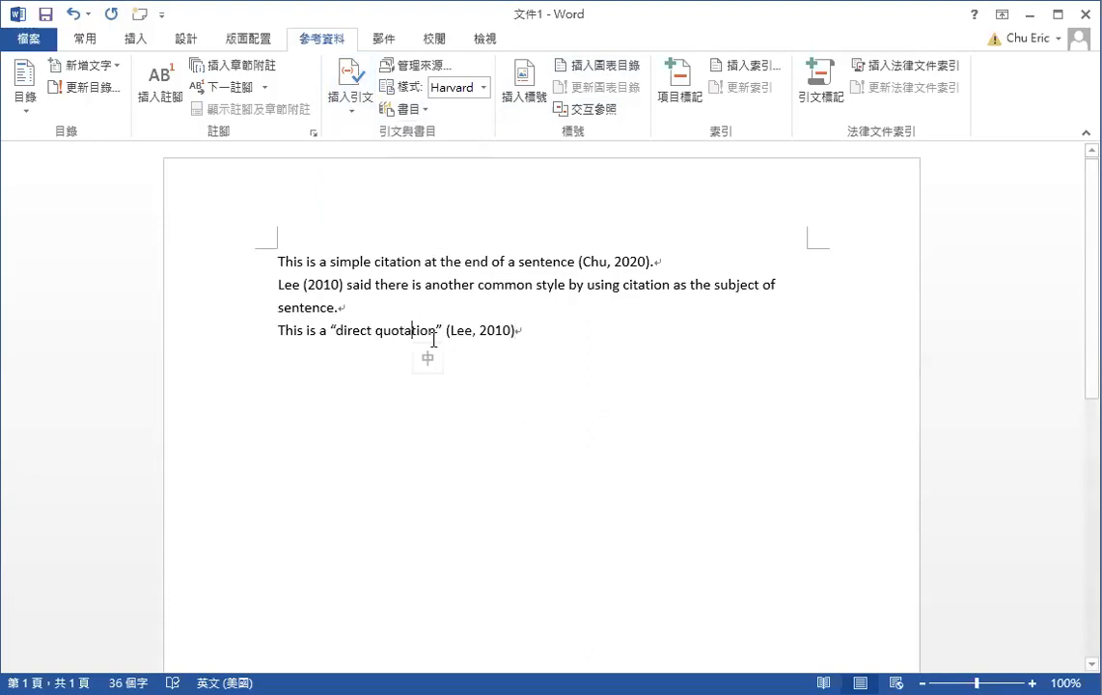
left_click(515, 331)
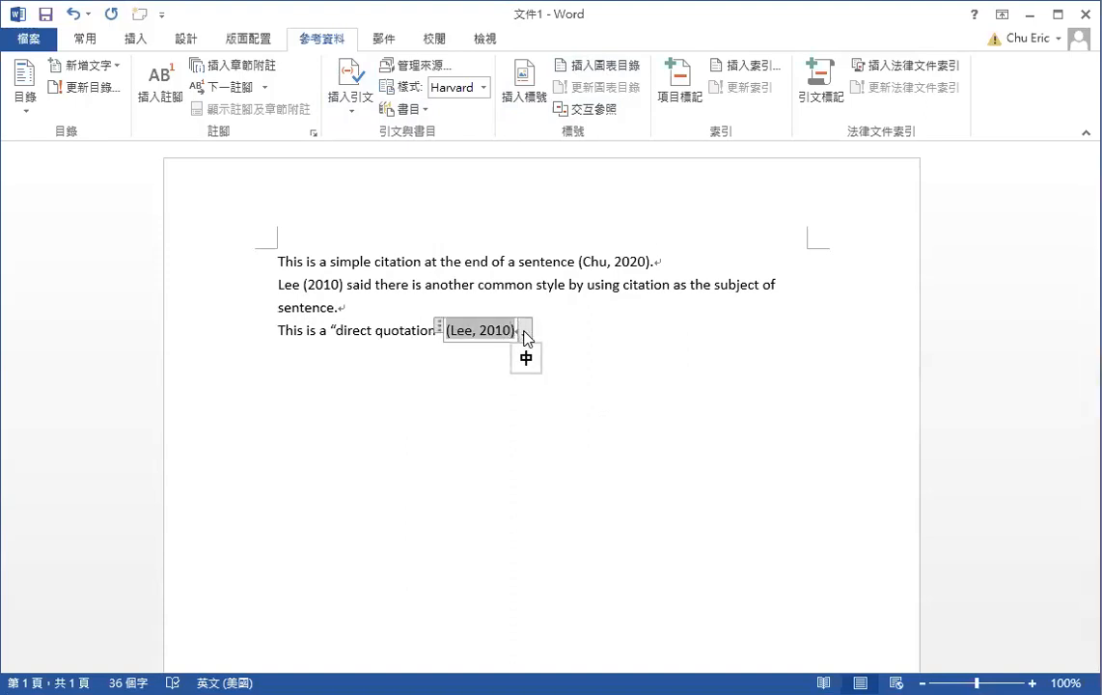
left_click(526, 333)
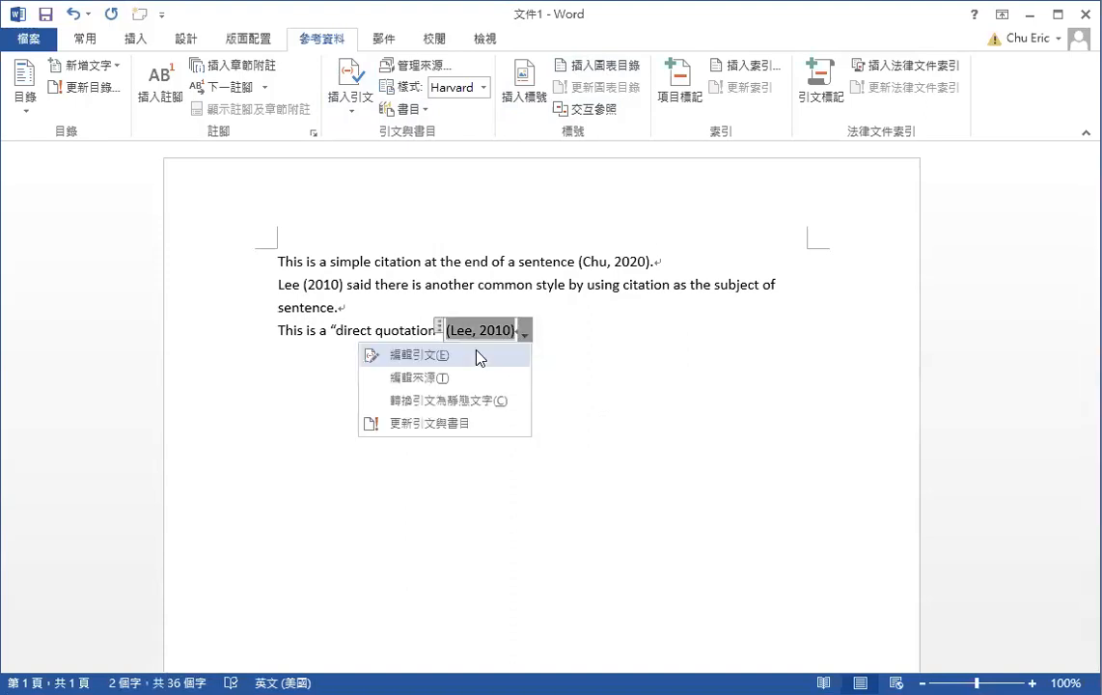
left_click(477, 356)
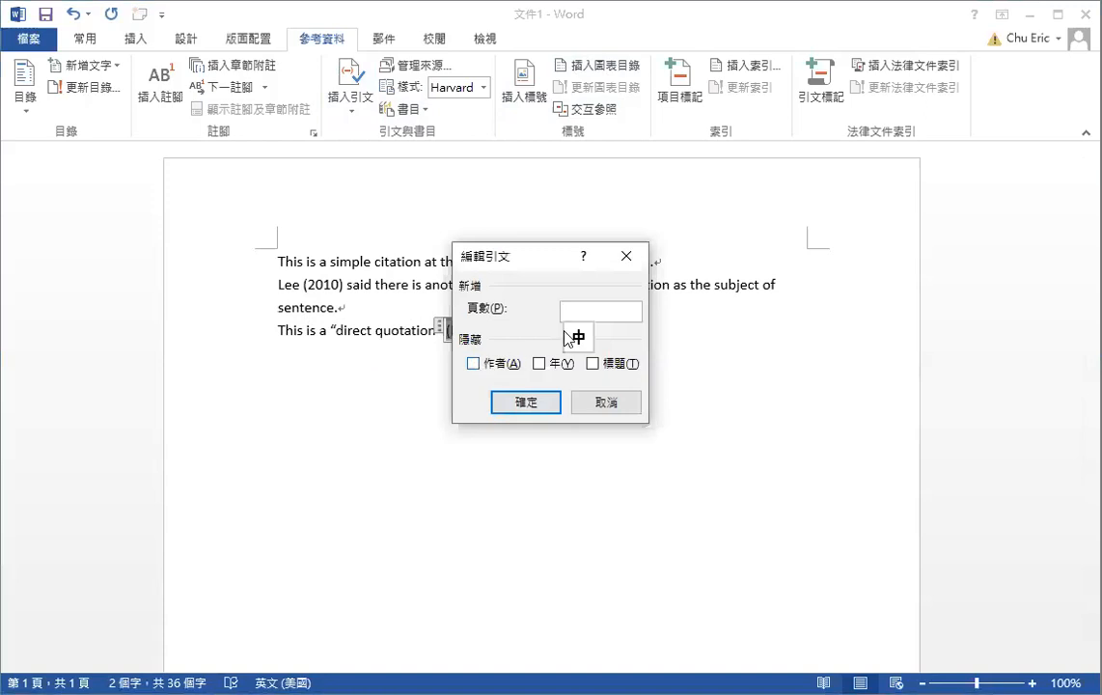
type("12")
left_click(526, 403)
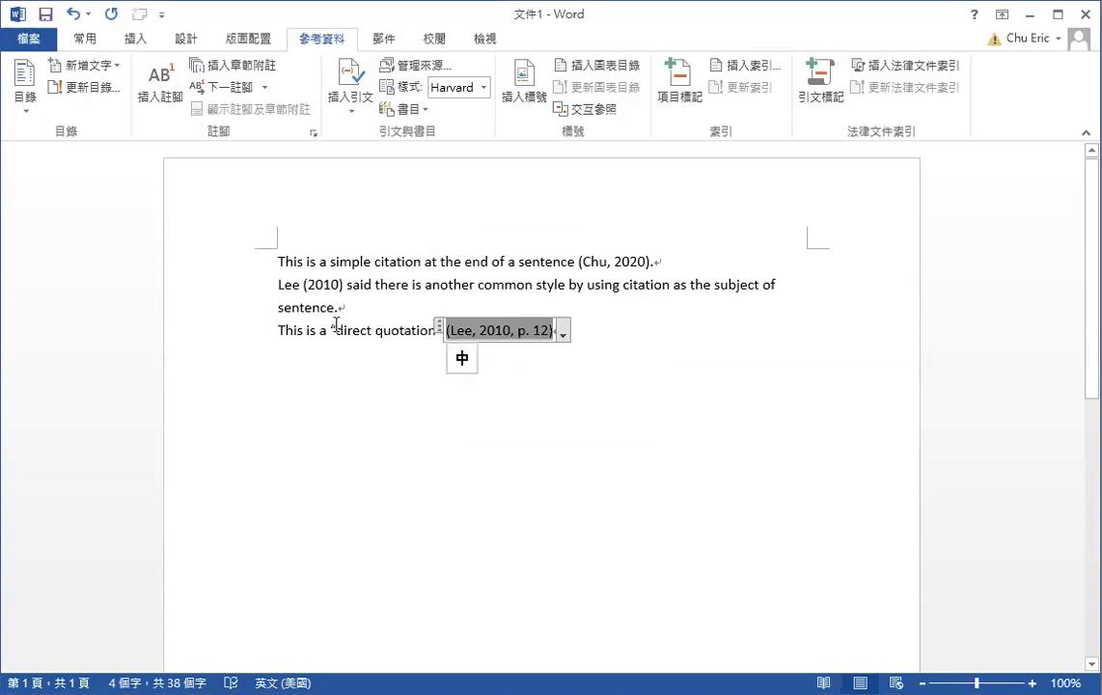
left_click(386, 331)
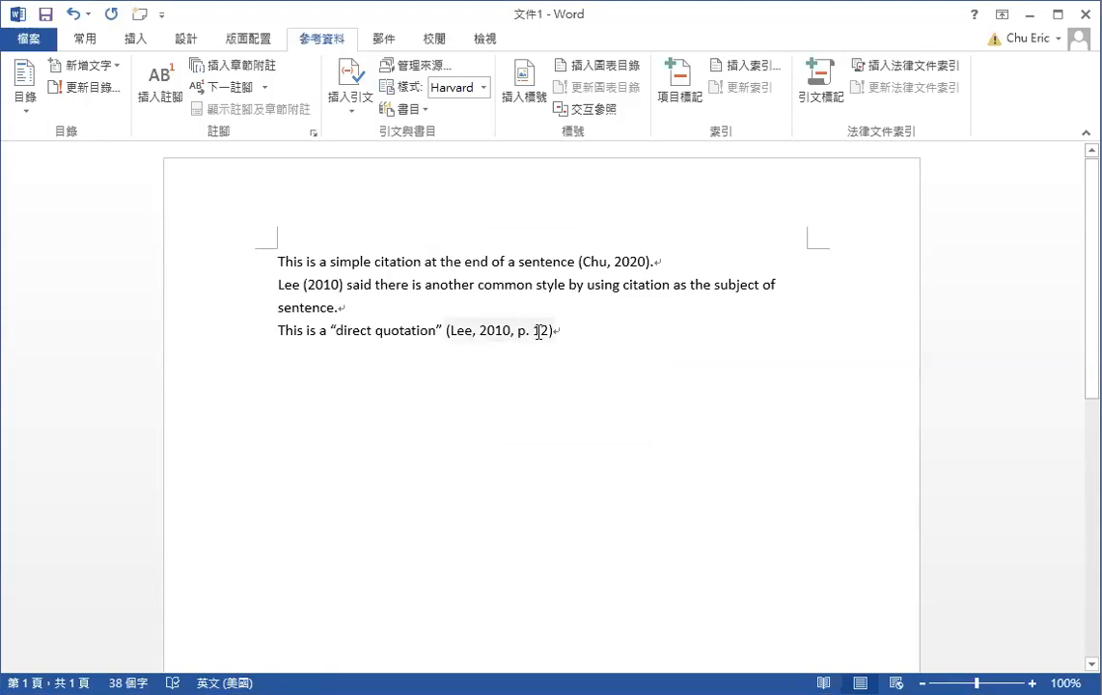
End the quotation line with a period and start a new line below
left_click(587, 327)
type(".")
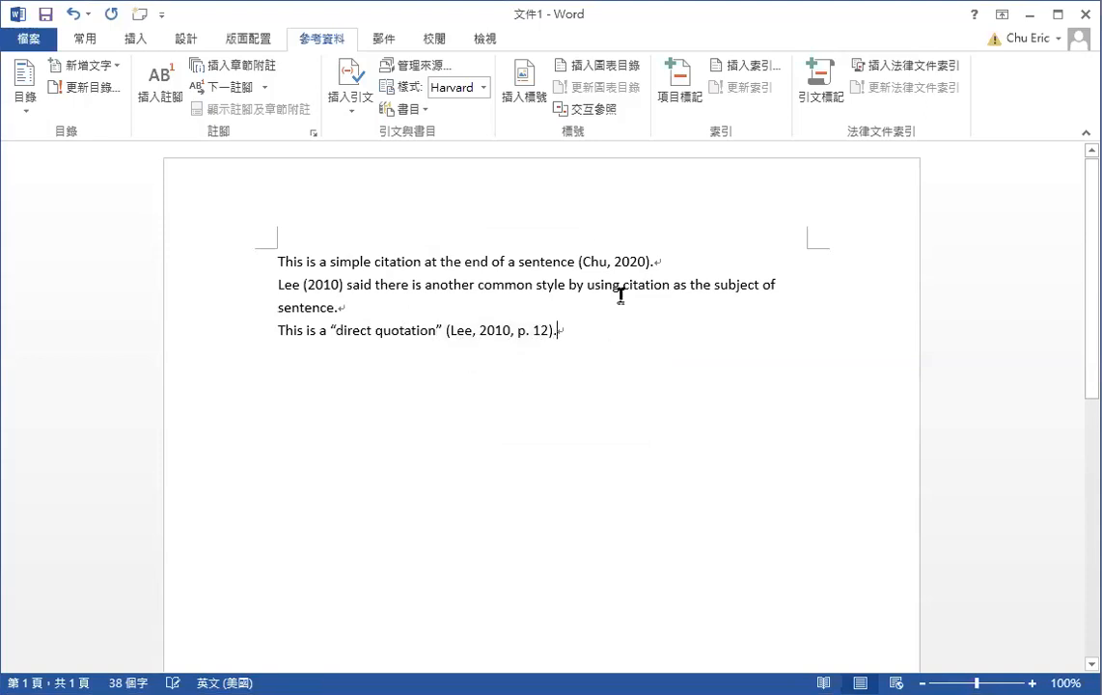
key("Return")
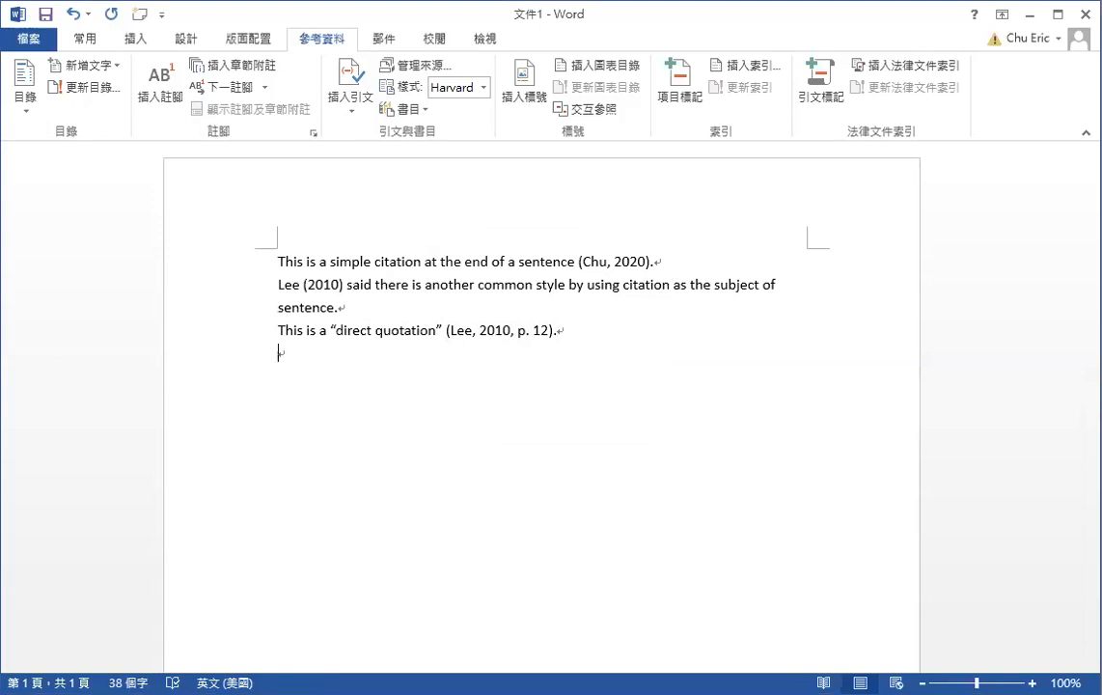
Type 'This is a comparison between two articles', switching the input method back to English
type("is")
key("BackSpace")
key("BackSpace")
type("his is")
key("alt+shift")
type("a c")
type("ar")
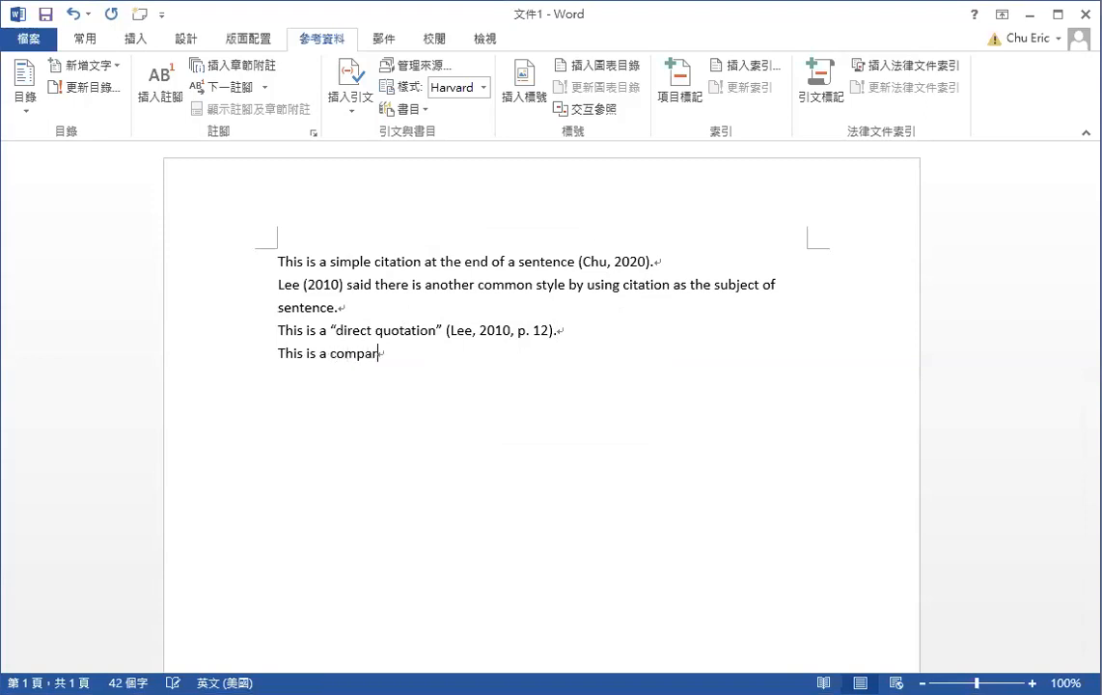
type("ison between two artic")
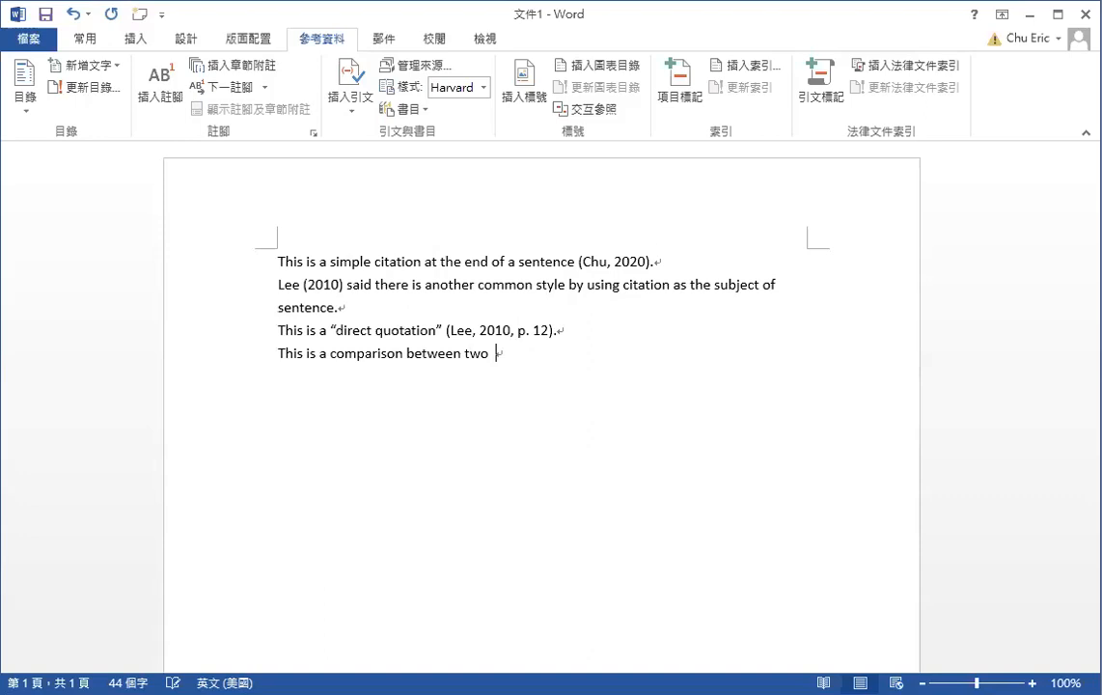
type("les")
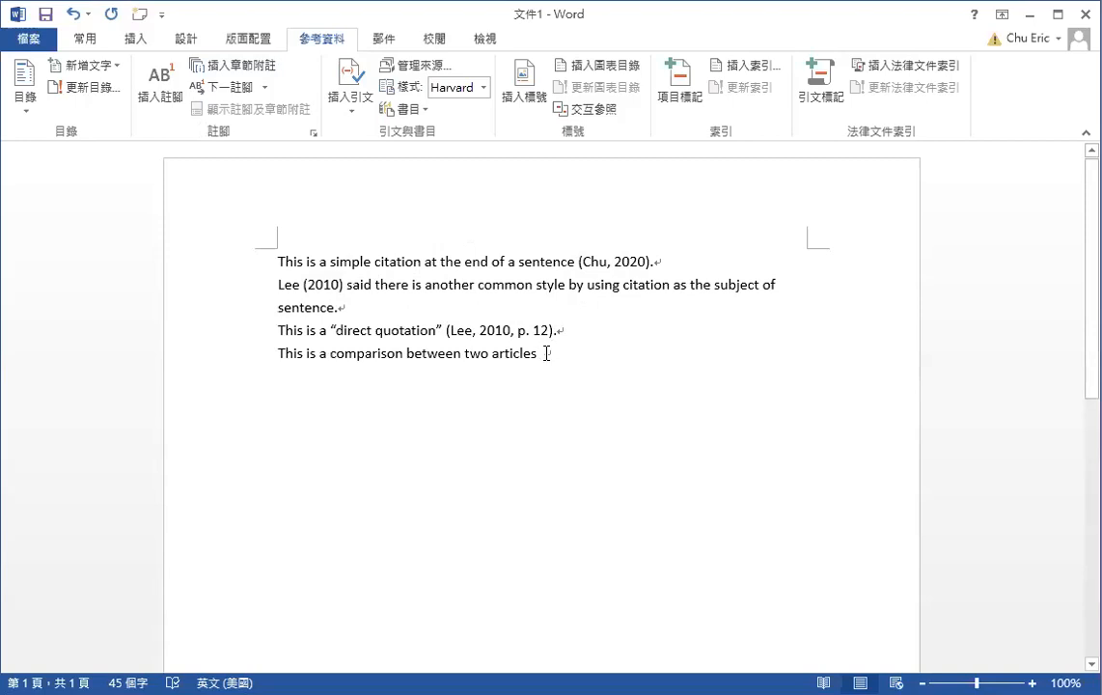
Cite Chu 2020, then add Lee 2010 to the same citation, giving (Chu, 2020; Lee, 2010)
left_click(361, 110)
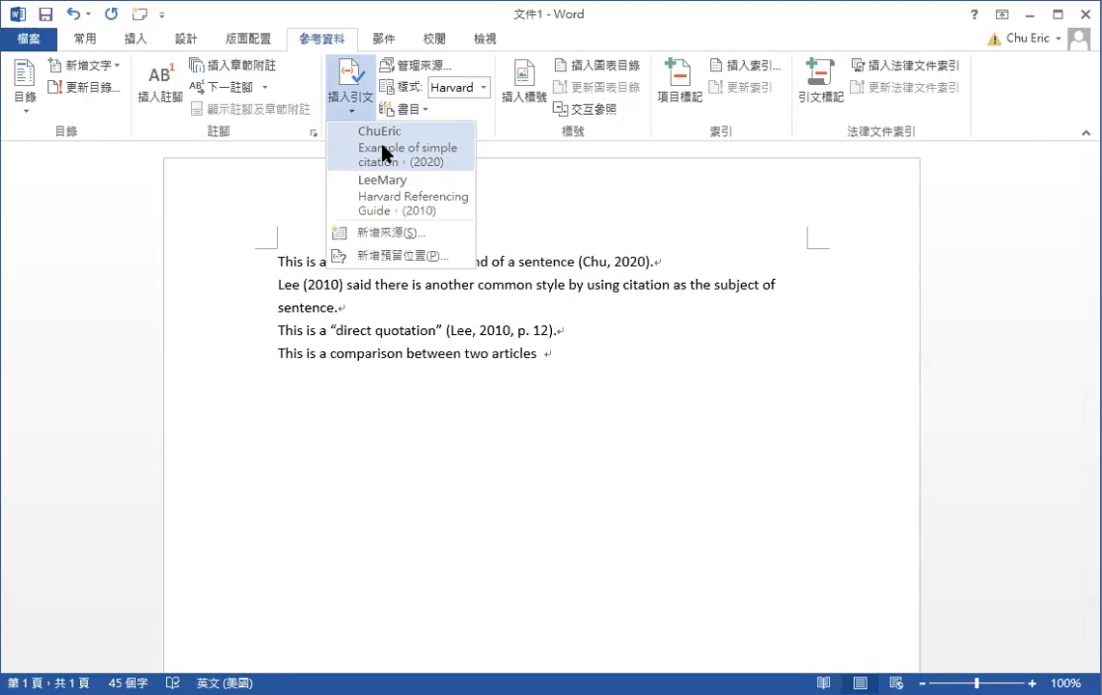
left_click(383, 147)
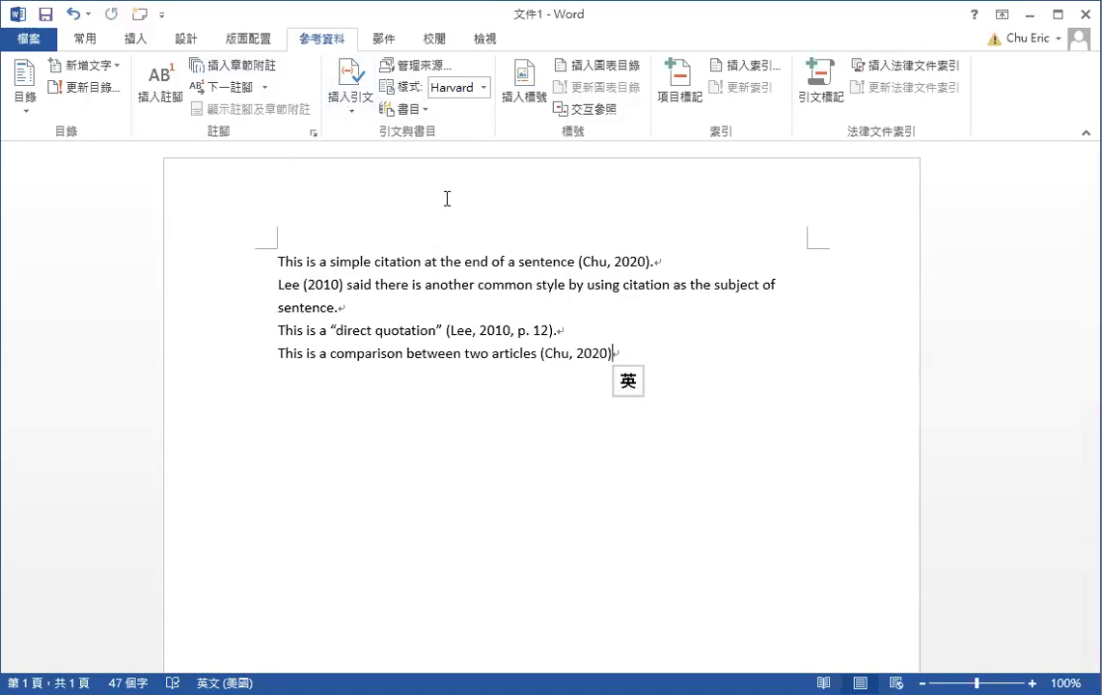
left_click(609, 352)
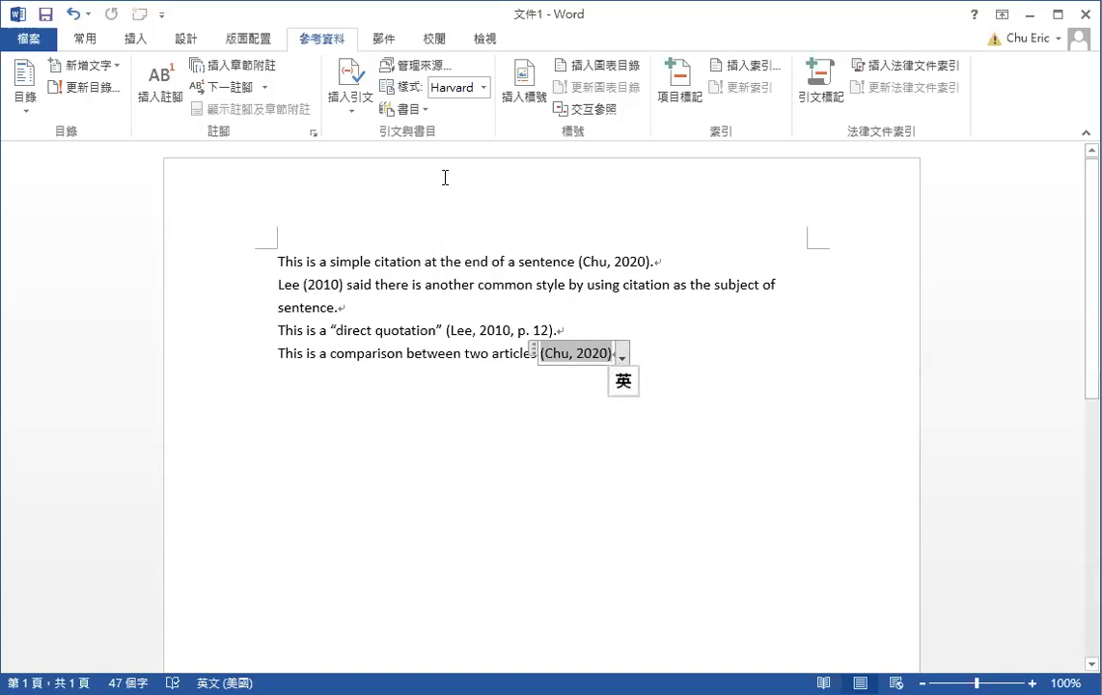
left_click(363, 109)
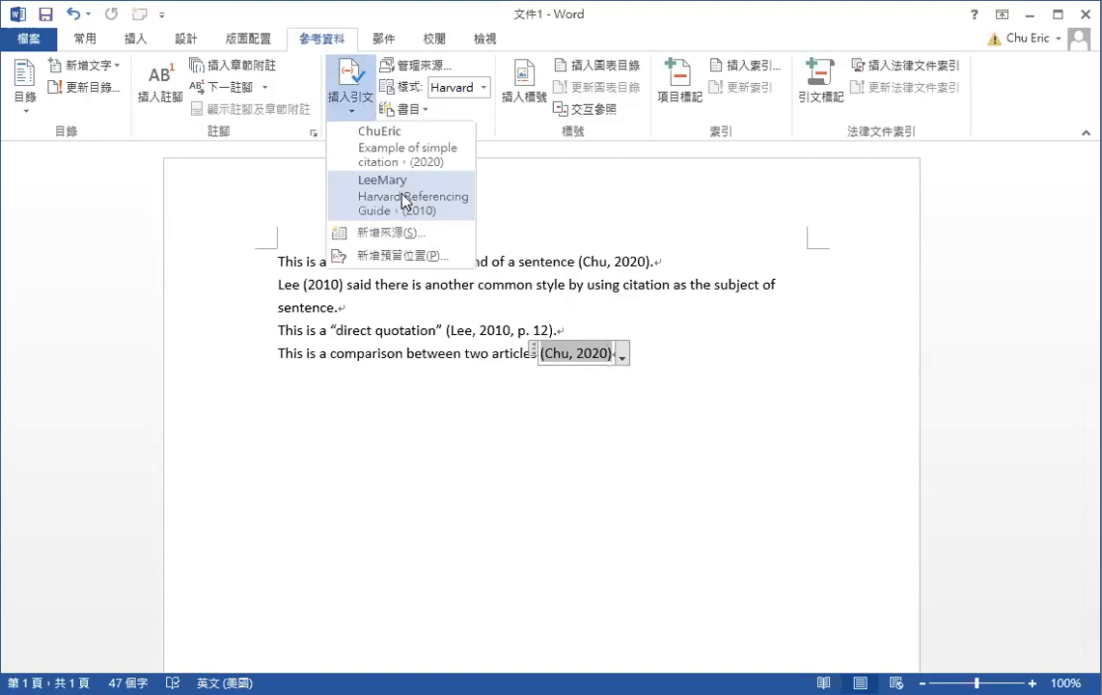
left_click(406, 200)
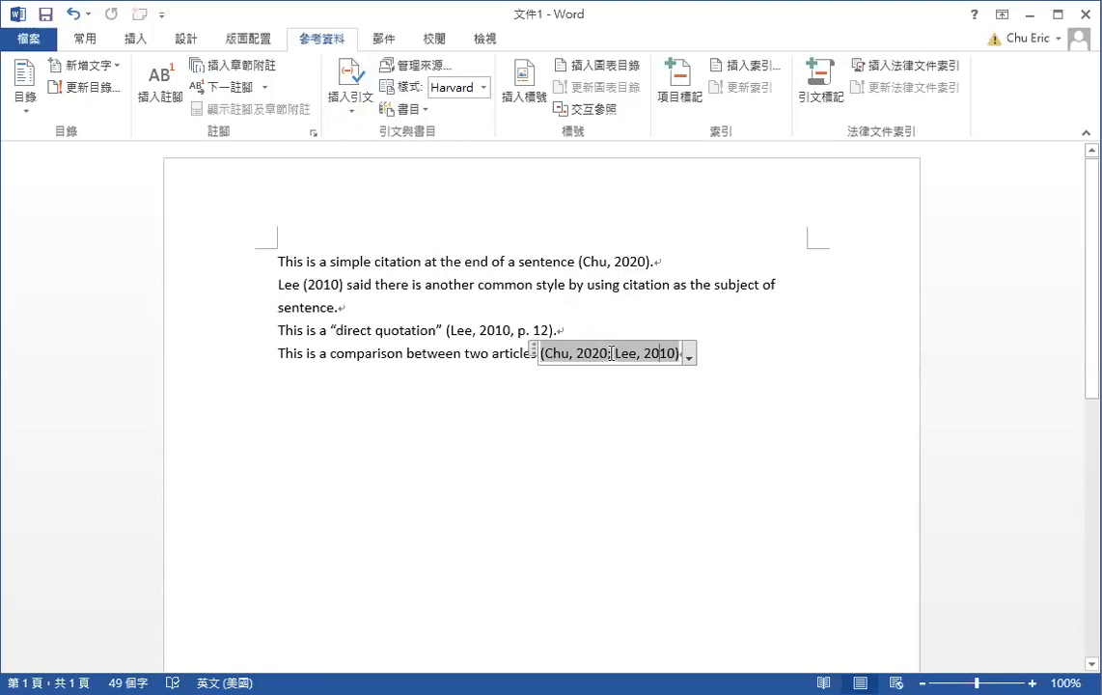
left_click(793, 350)
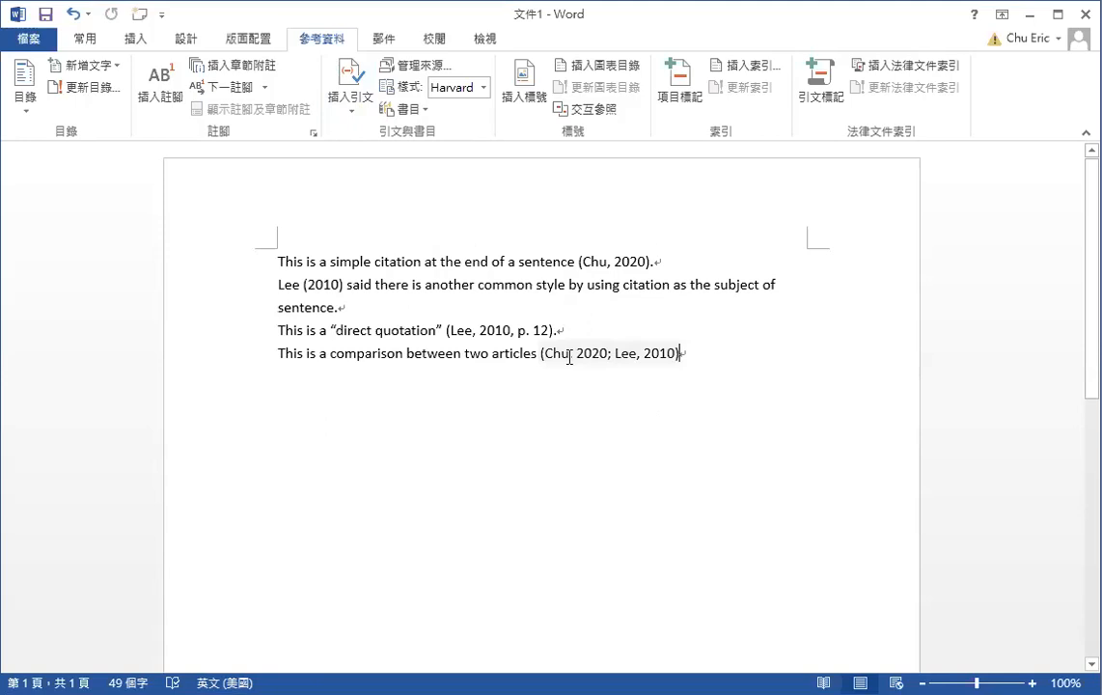
left_click(663, 360)
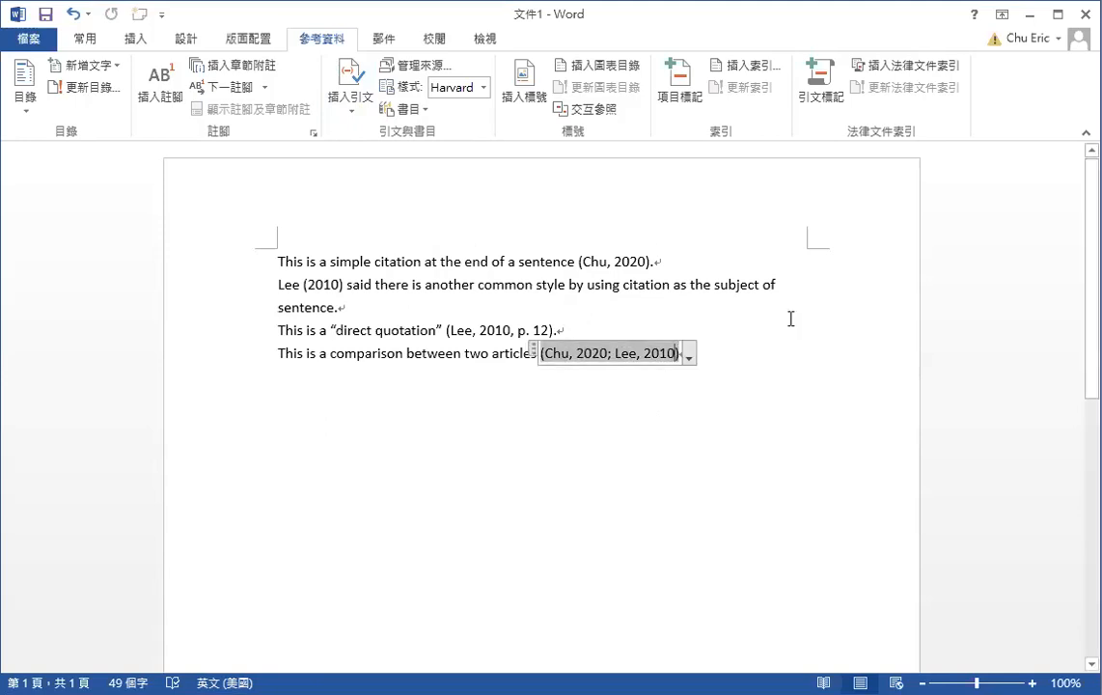
left_click(719, 356)
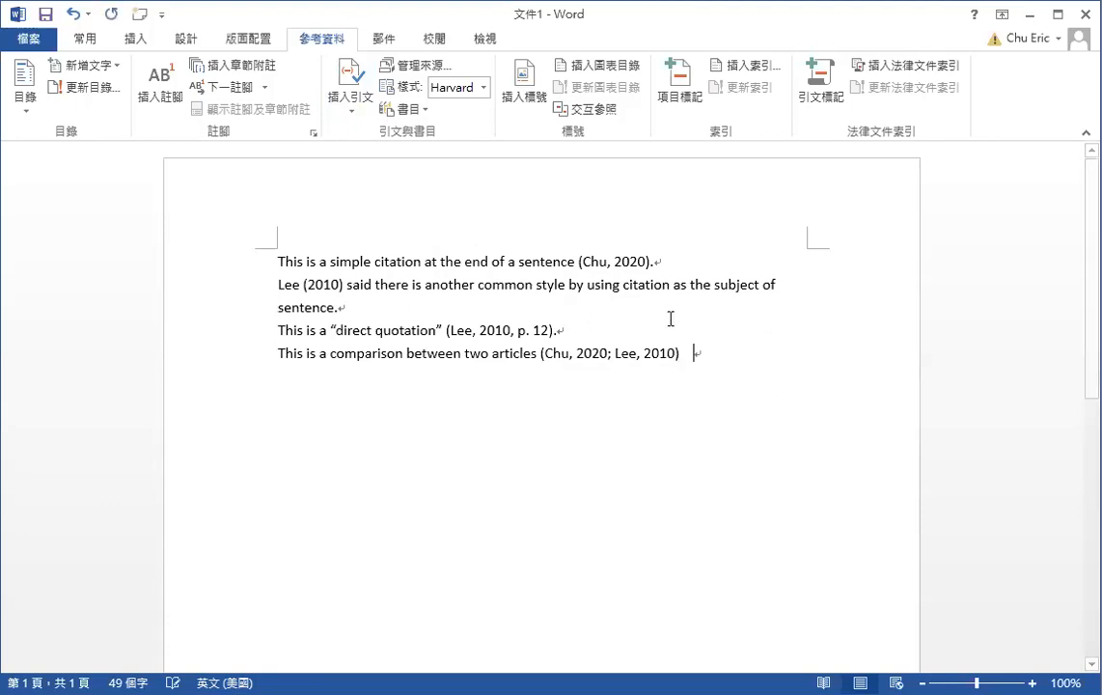
left_click(356, 106)
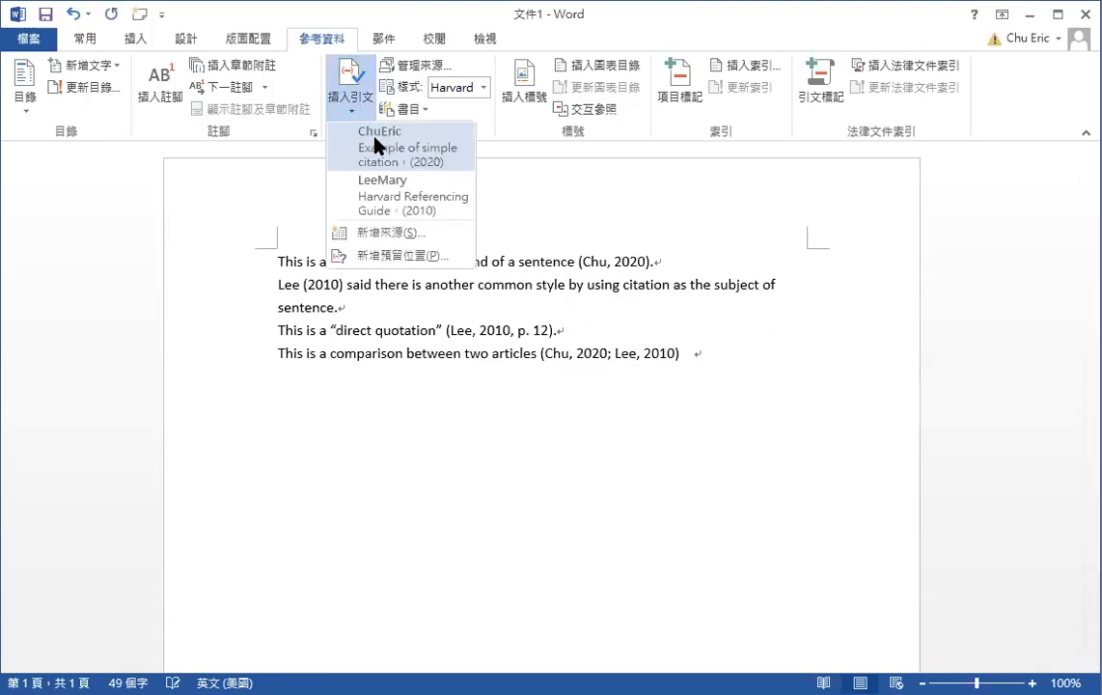
left_click(381, 145)
left_click(356, 106)
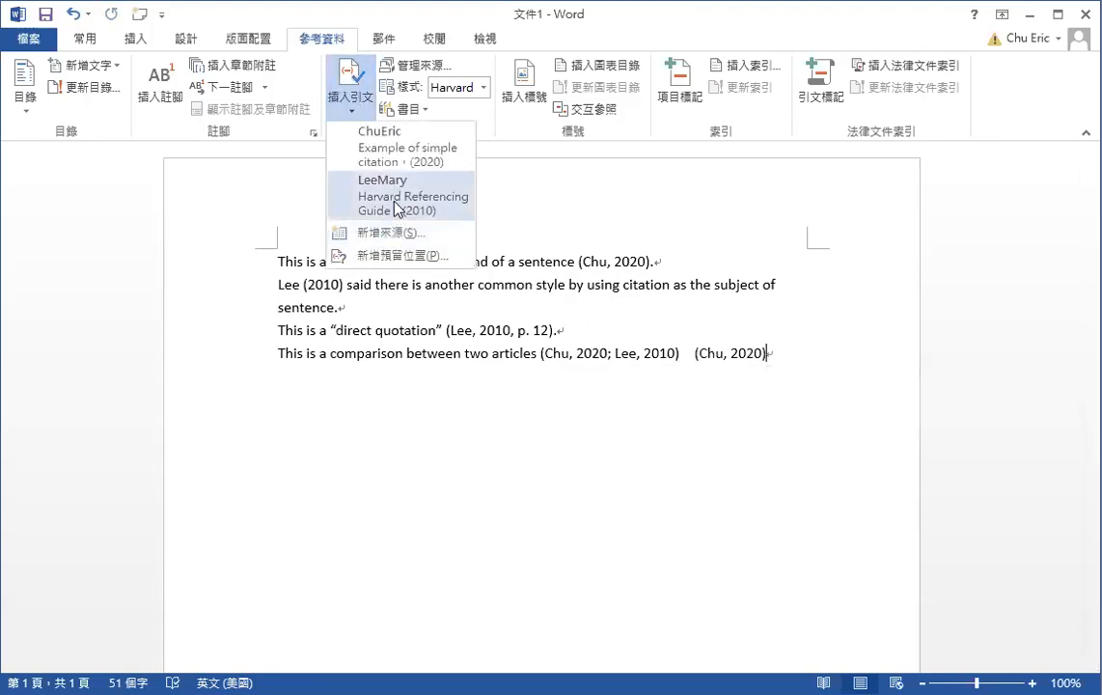
left_click(397, 207)
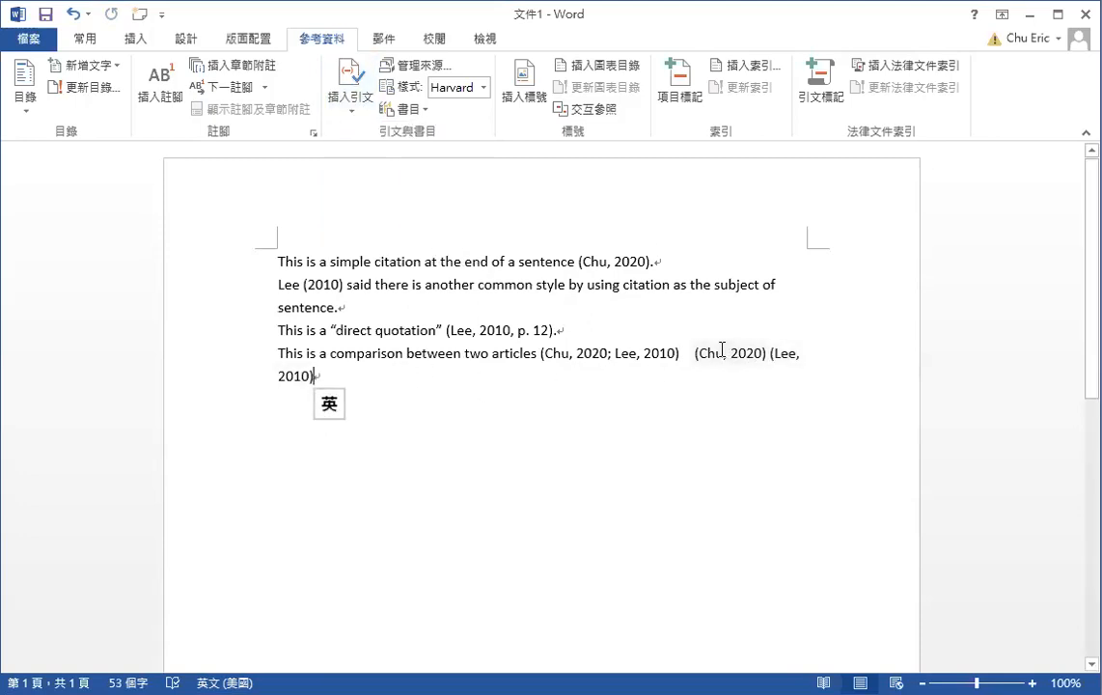
left_click_drag(687, 350, 701, 376)
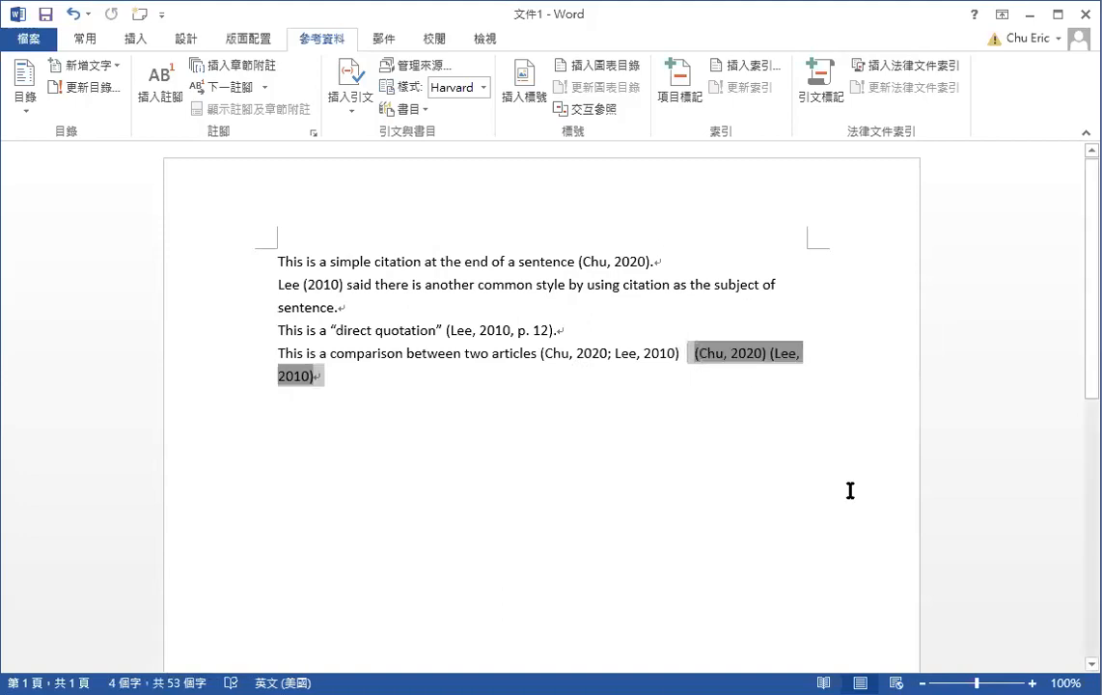
key("Delete")
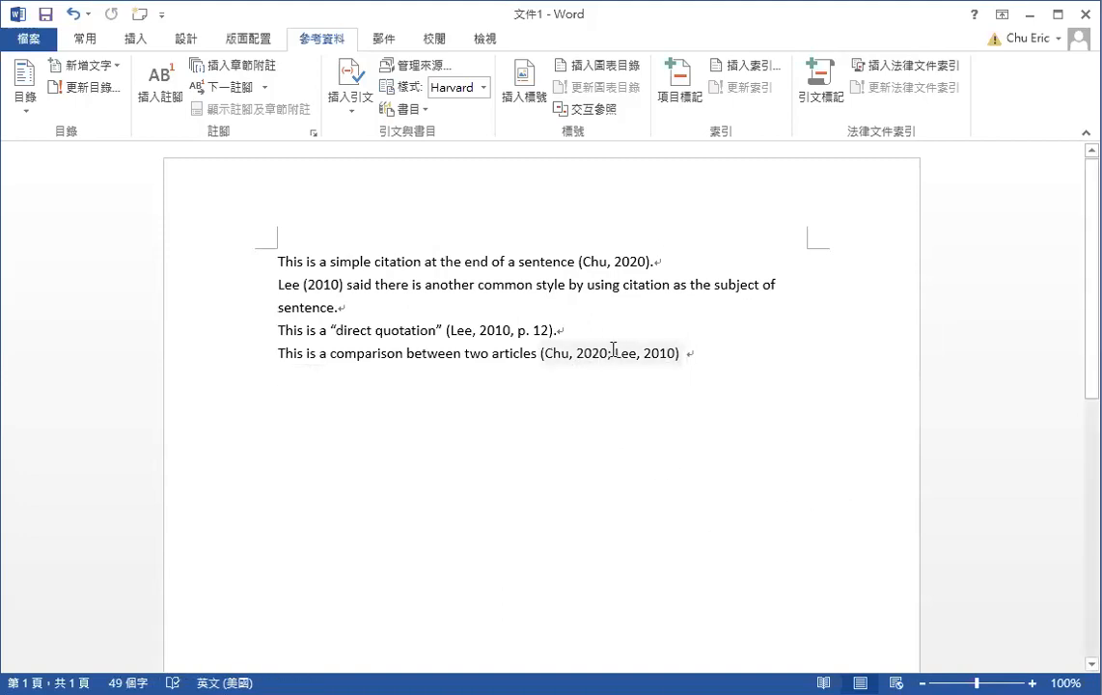
Put a full stop after (Chu, 2020; Lee, 2010) and start a new empty paragraph
left_click(679, 352)
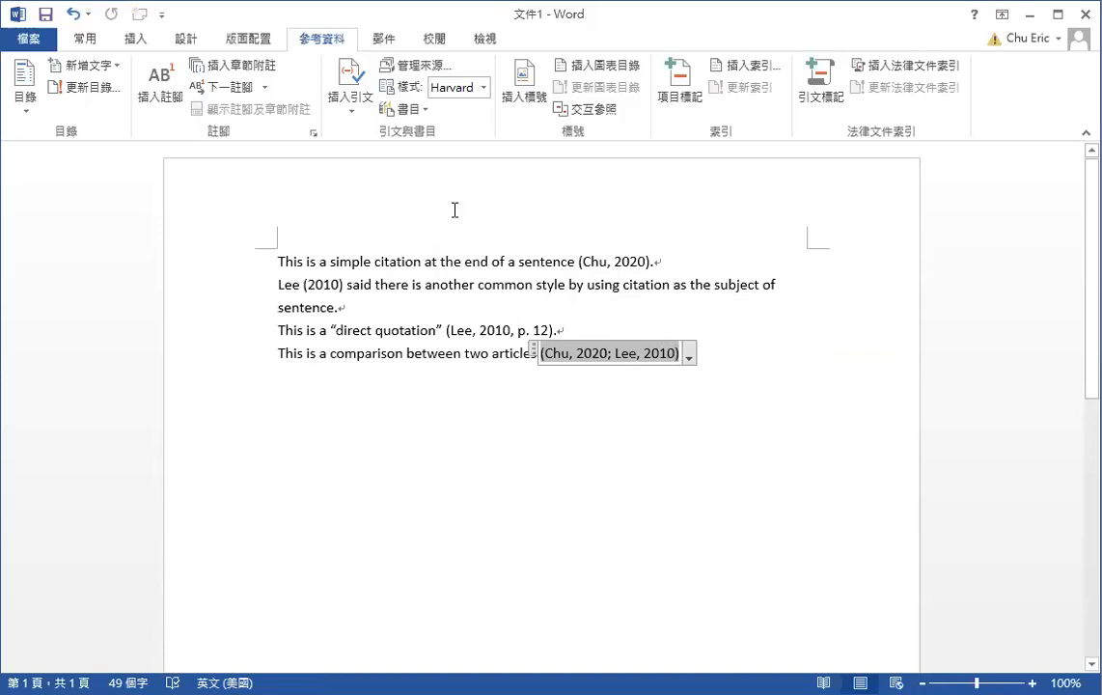
left_click(768, 340)
type(".")
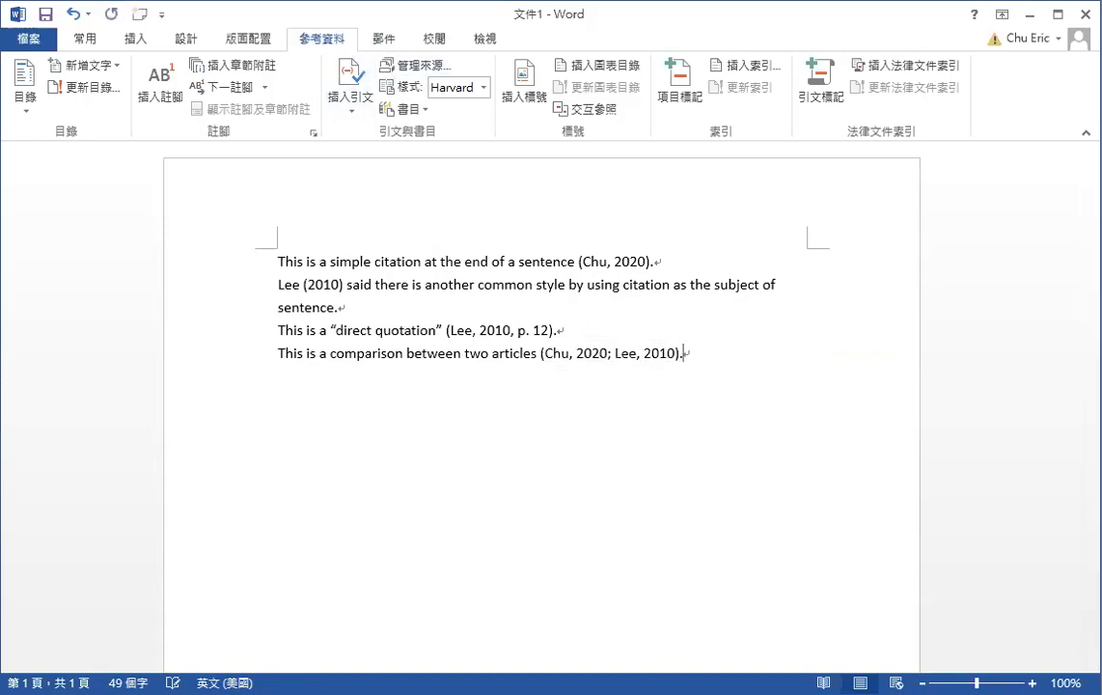
key("Return")
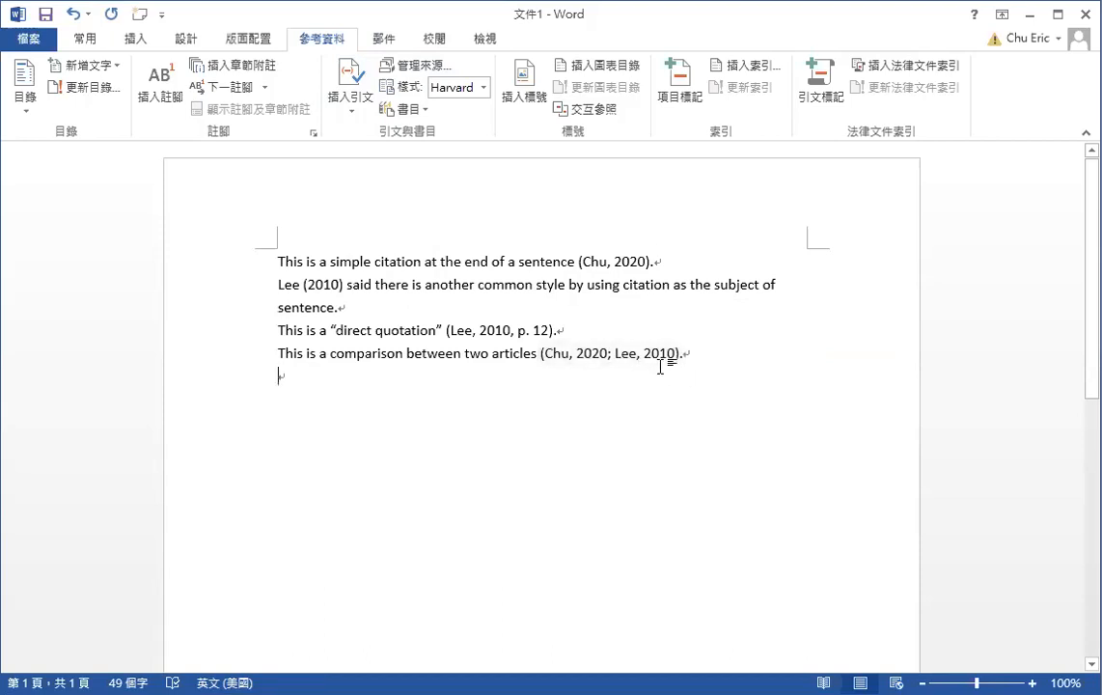
Convert the (Lee, 2010, p. 12) citation to static text with 轉換引文為靜態文字
left_click(555, 329)
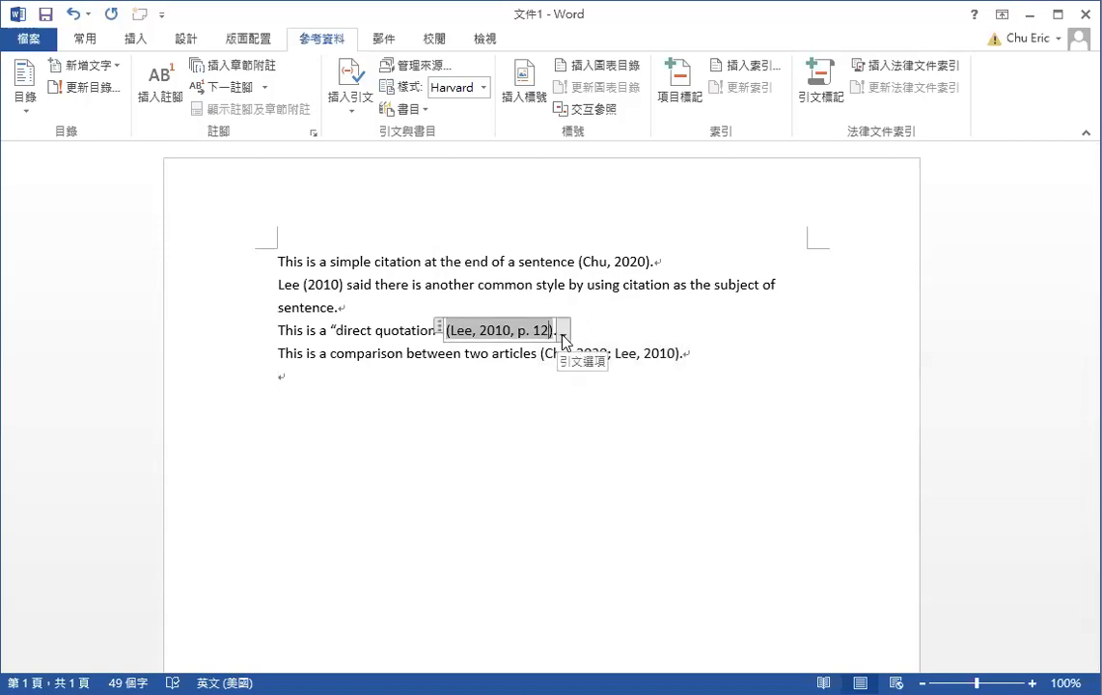
left_click(563, 335)
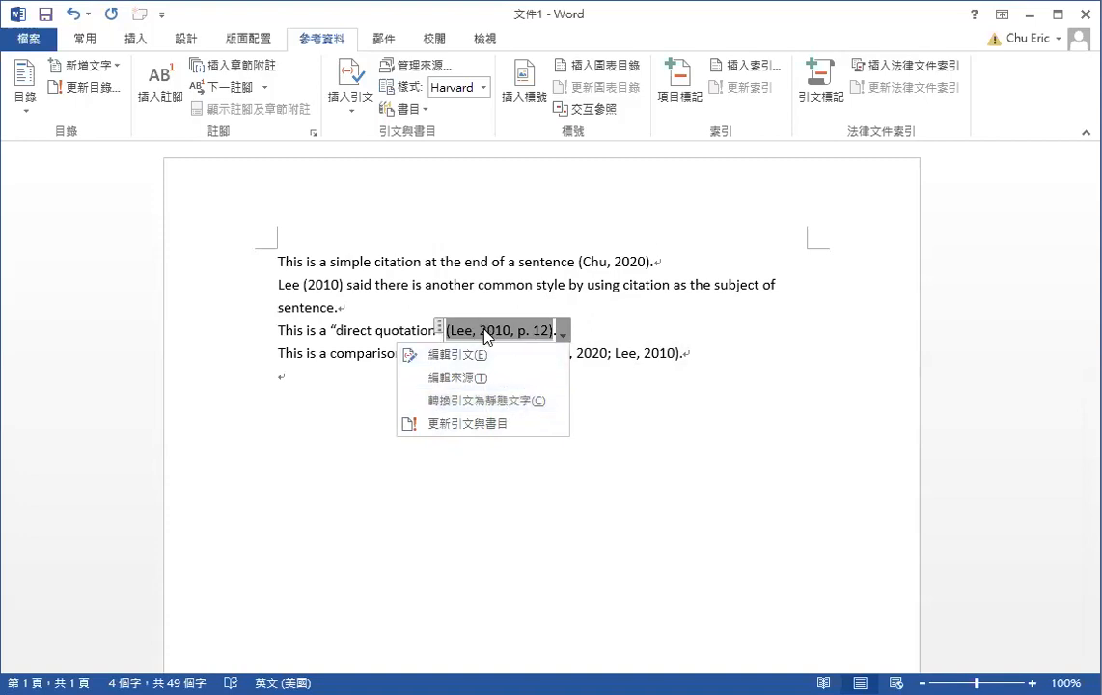
left_click(541, 404)
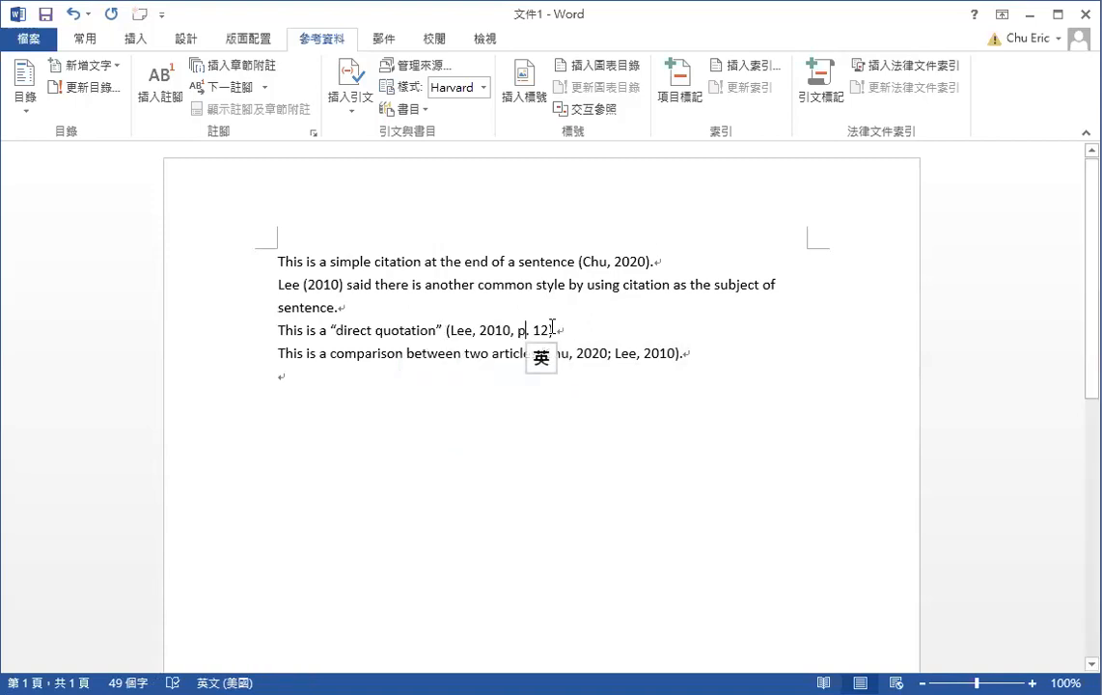
left_click_drag(553, 327, 464, 332)
left_click(509, 328)
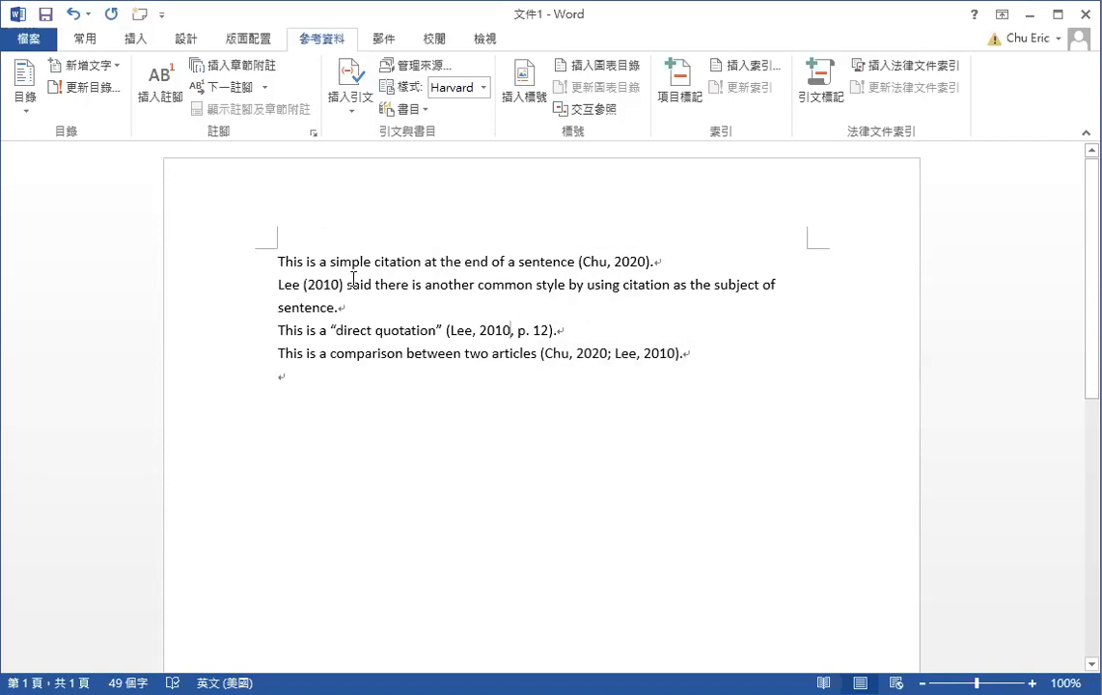
Add empty paragraphs after the fourth cited sentence to leave space for the references
left_click(280, 375)
key("Return")
key("Return")
key("Return")
key("Return")
Insert the built-in 引用的項目 (Works Cited) bibliography from the 書目 menu
left_click(417, 108)
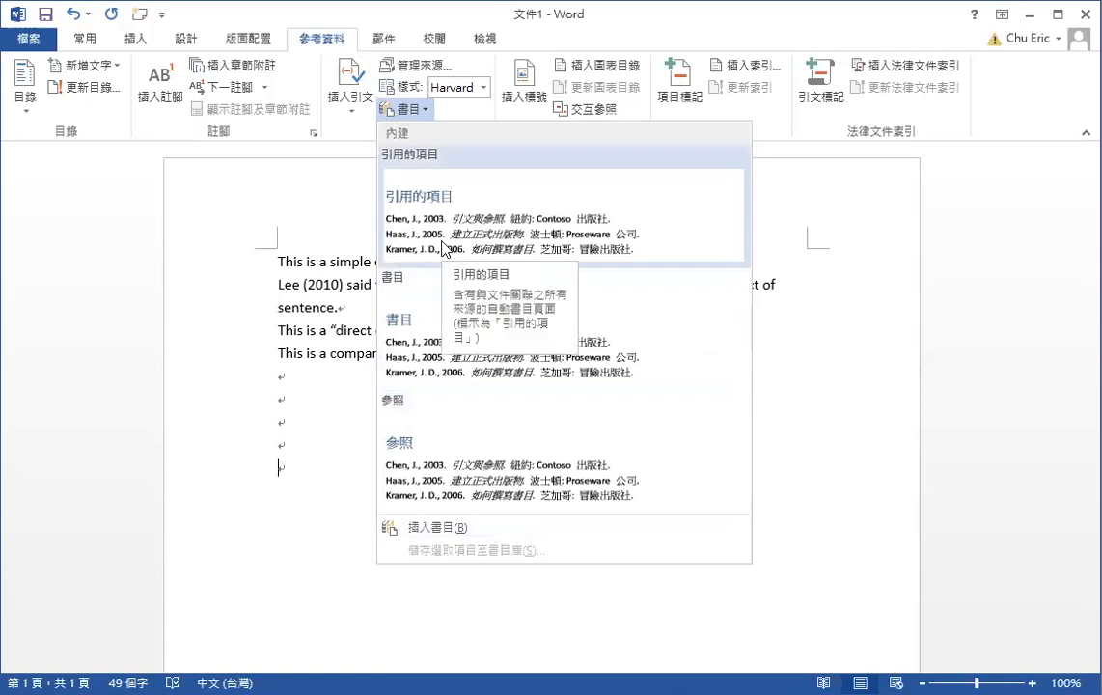
left_click(412, 206)
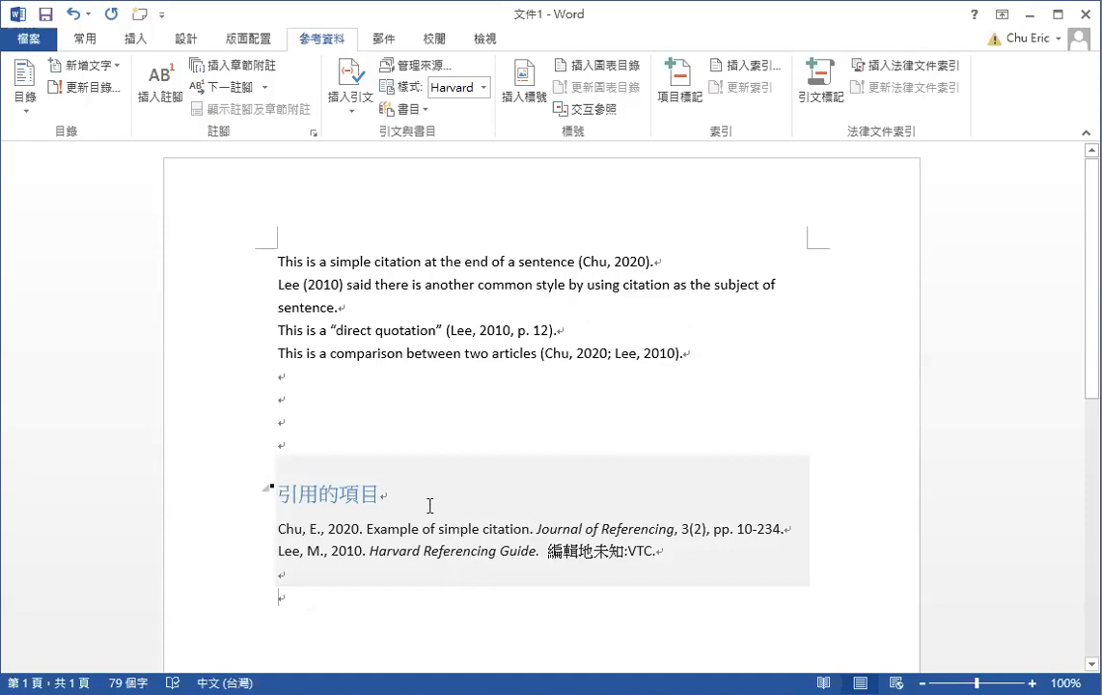
Change the bibliography heading from 引用的項目 to 'Reference List'
left_click(380, 494)
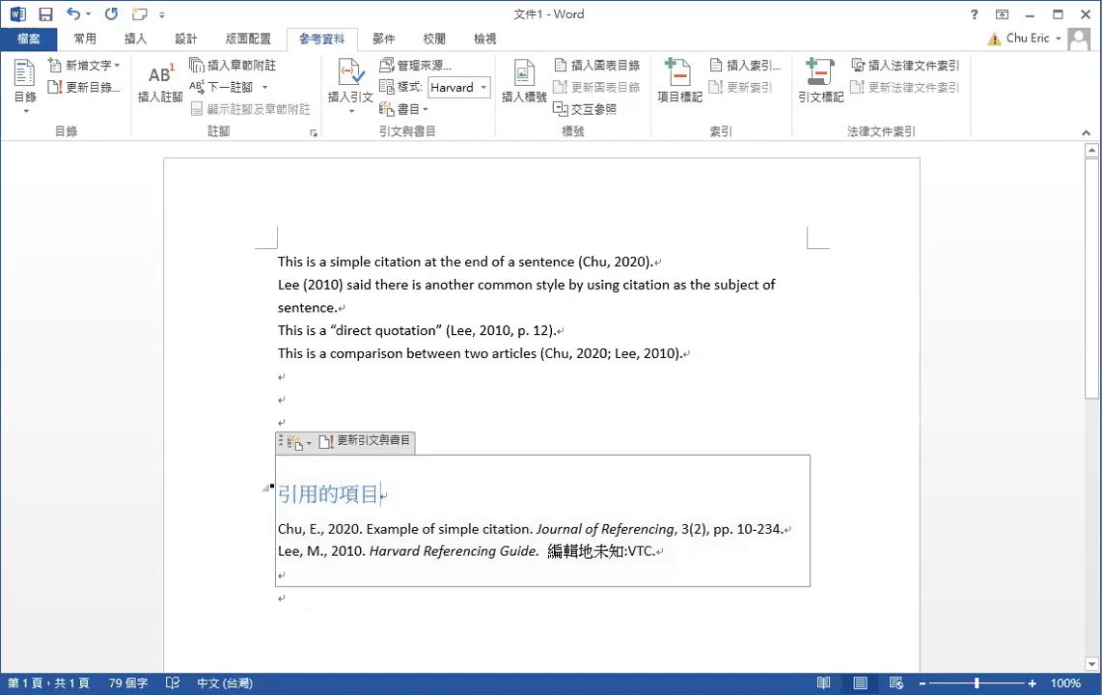
key("BackSpace")
key("BackSpace")
key("BackSpace")
key("BackSpace")
key("BackSpace")
type("Re")
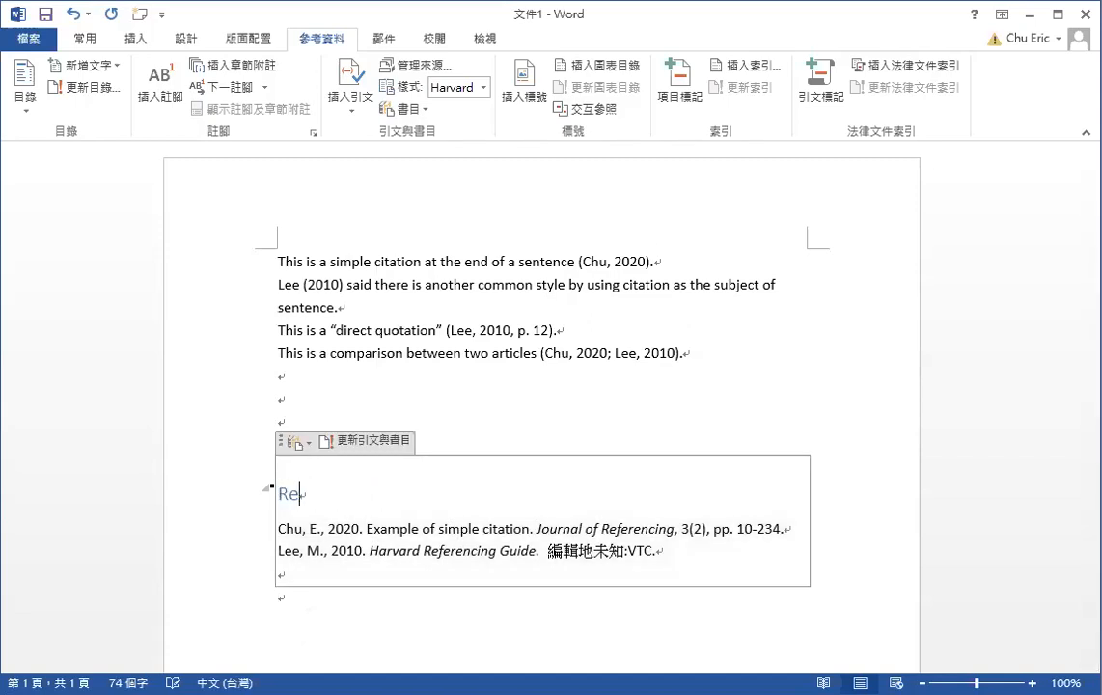
type("ference List")
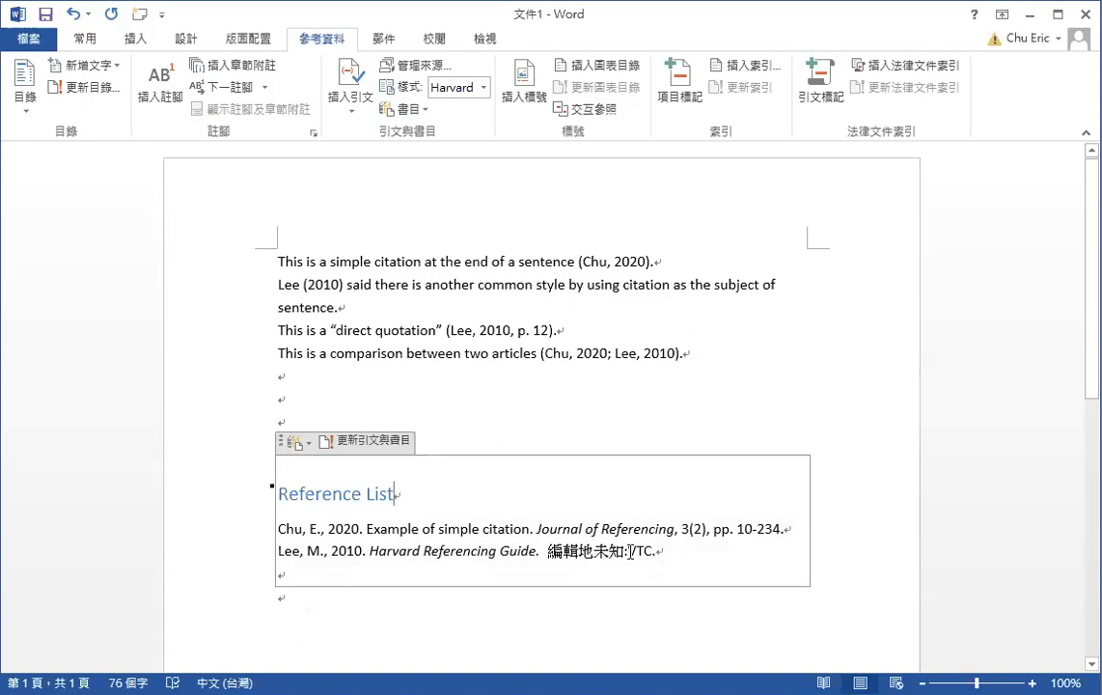
Replace the Lee entry's placeholder publication place with 'Hong Kong:'
left_click(544, 547)
key("Delete")
key("Delete")
key("Delete")
key("Delete")
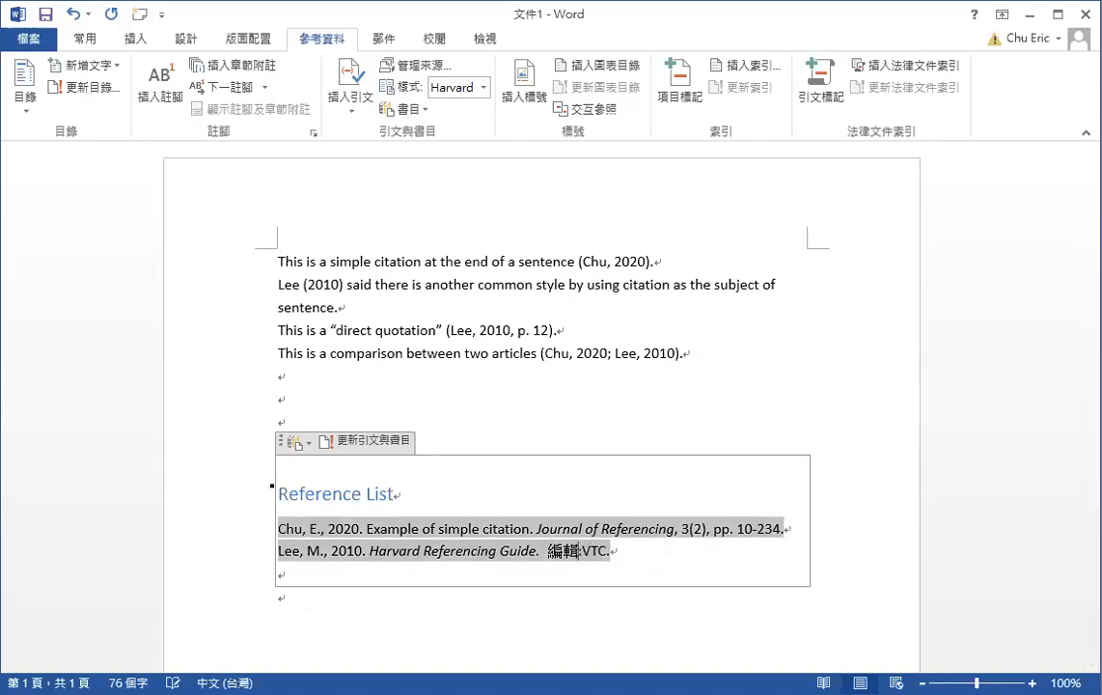
type("Hong Kong:")
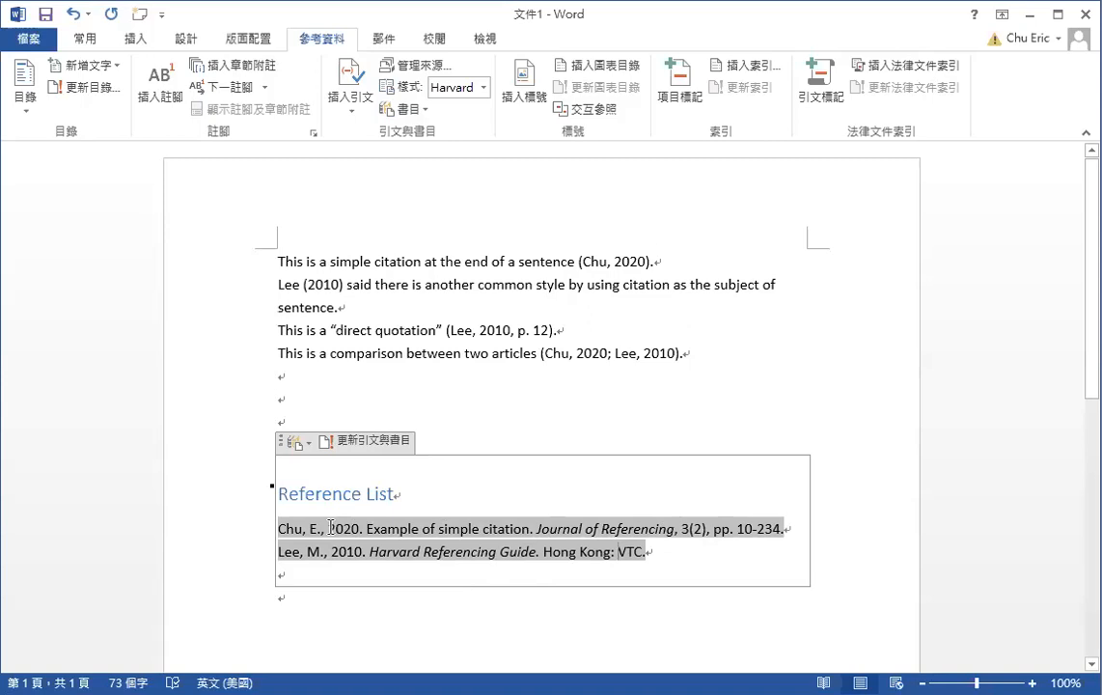
left_click_drag(330, 528, 361, 529)
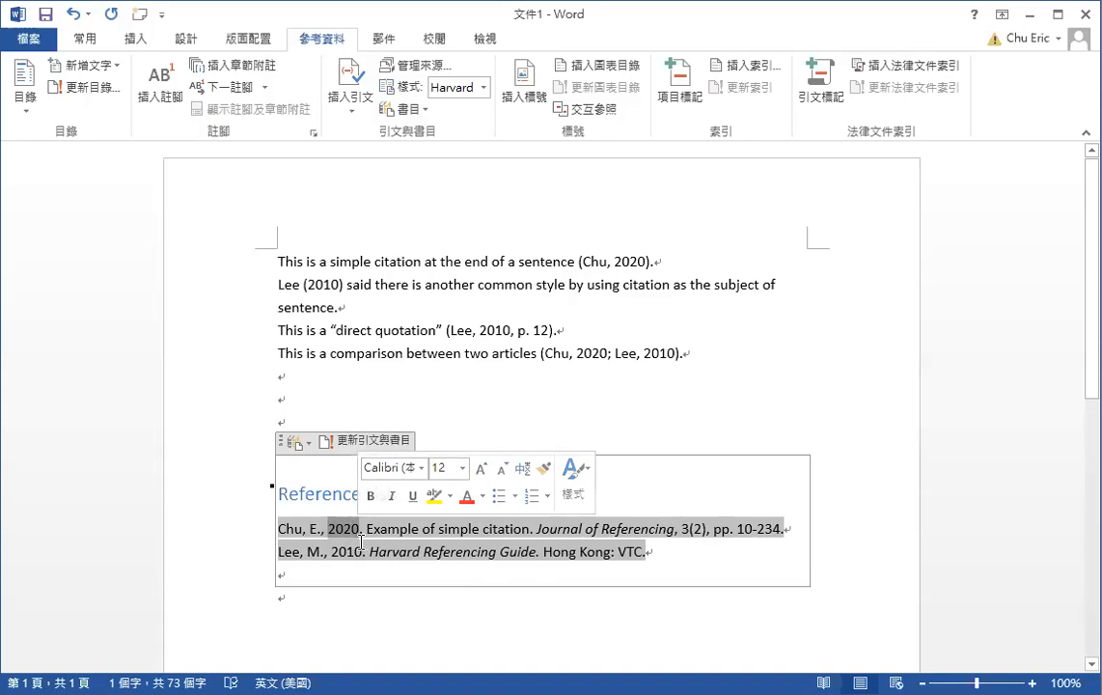
left_click_drag(331, 551, 362, 552)
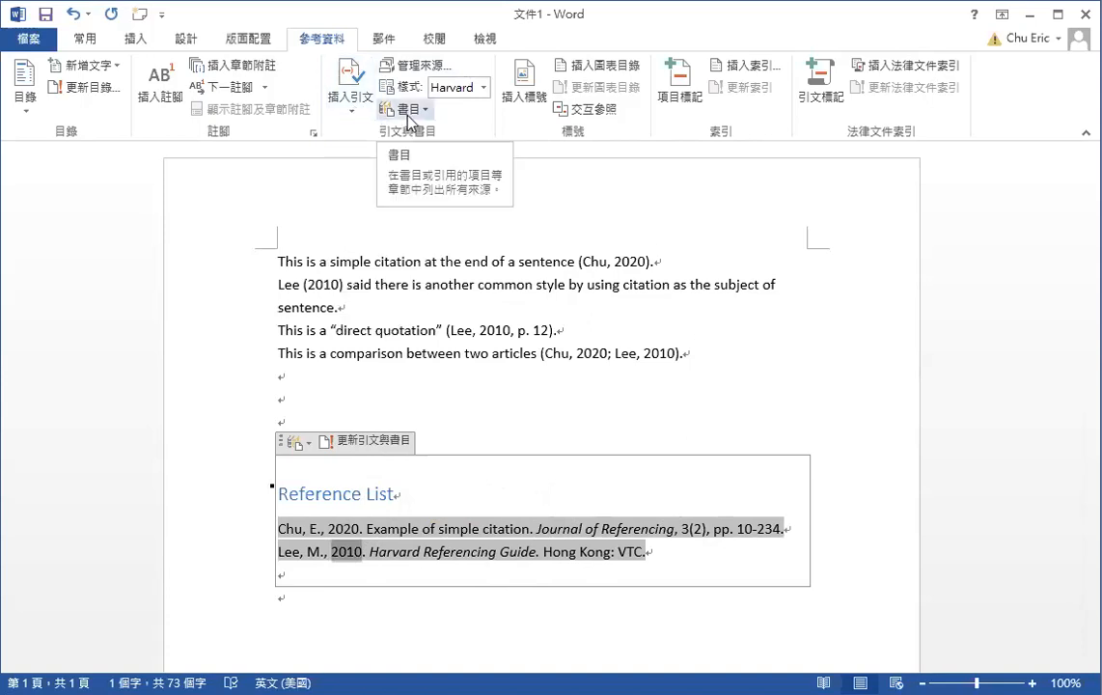
Update citations and bibliography, then retype 'Hong Kong' as the Lee entry's publication place
left_click(376, 445)
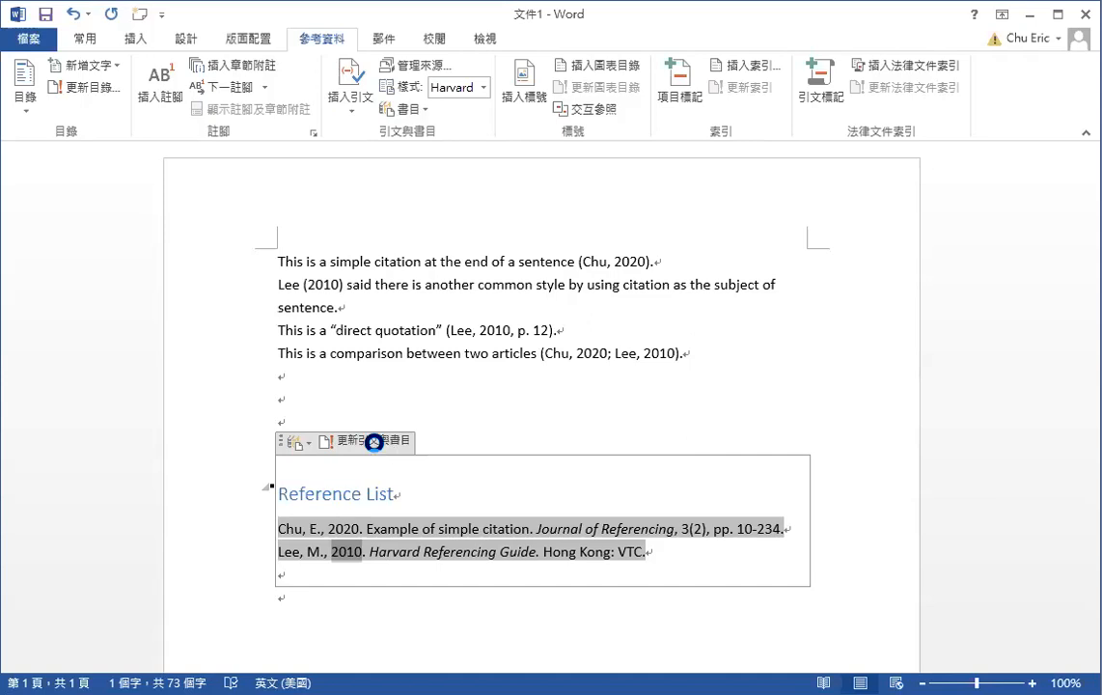
left_click(625, 550)
key("BackSpace")
key("BackSpace")
key("BackSpace")
key("BackSpace")
key("BackSpace")
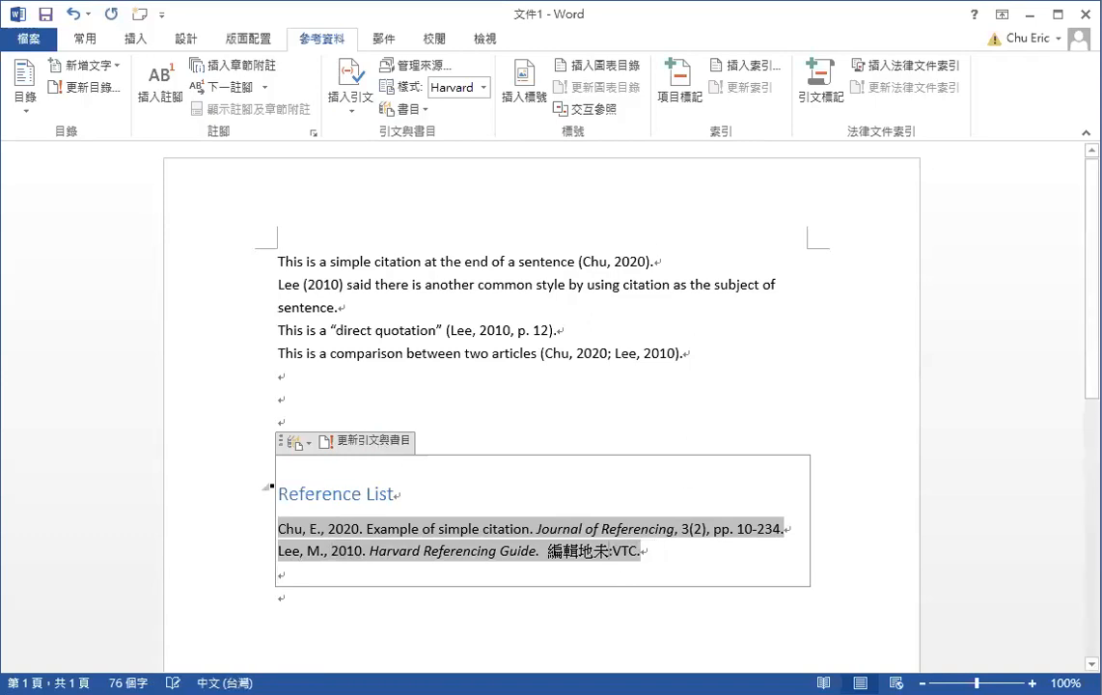
type("Hong Kong")
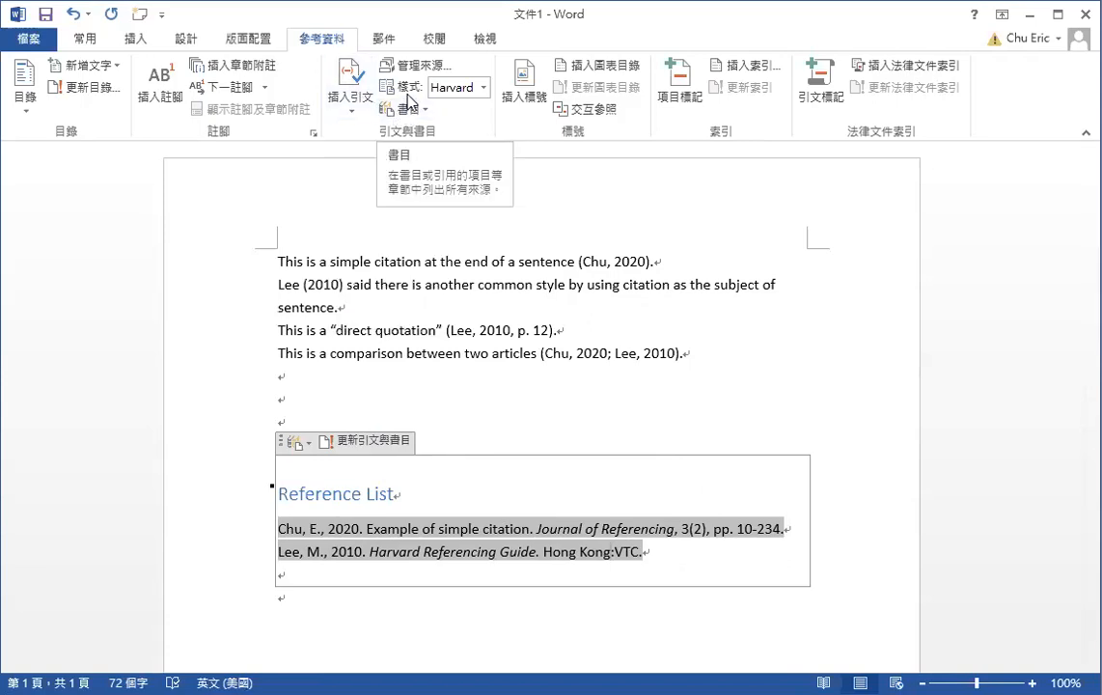
left_click(485, 88)
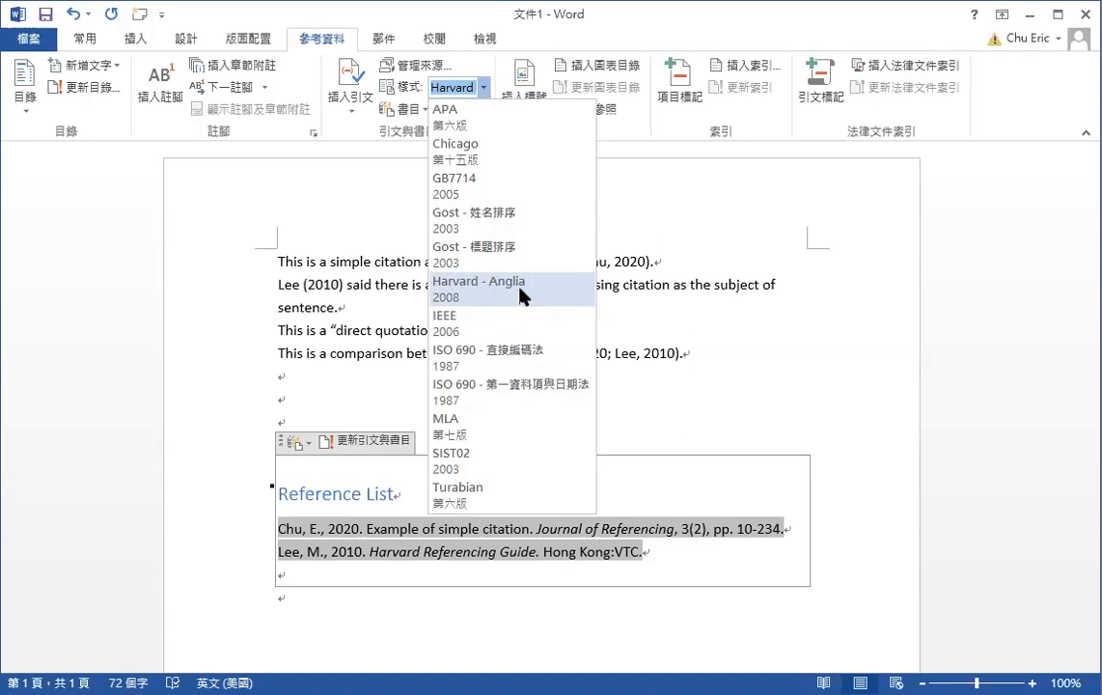
Select Harvard - Anglia as the citation style
left_click(463, 293)
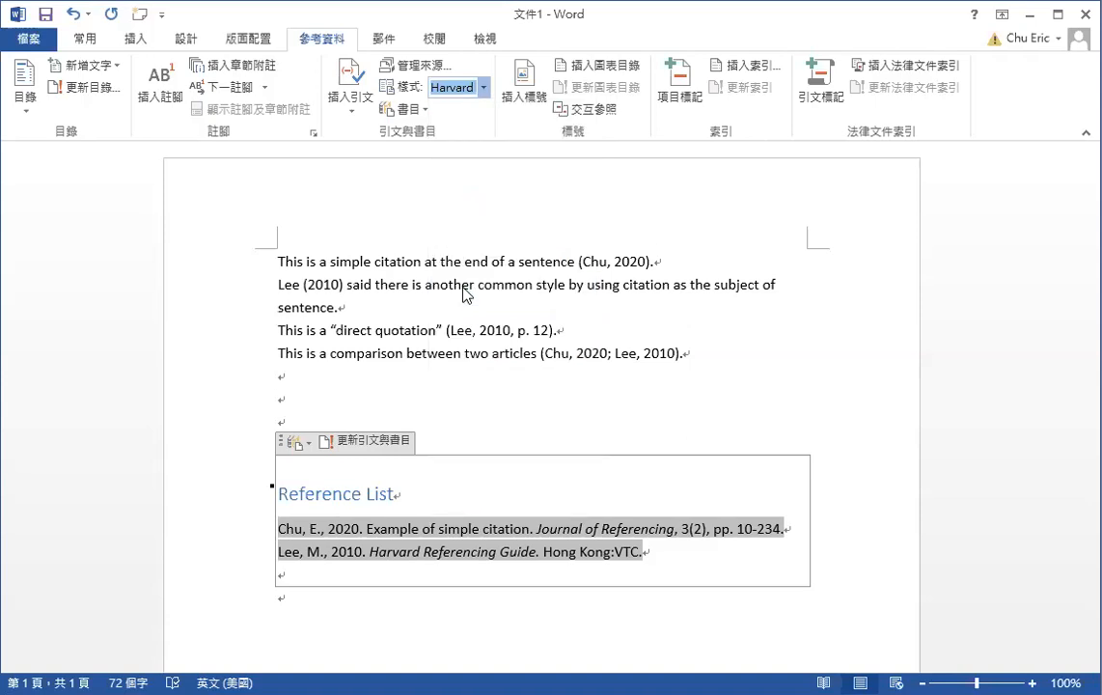
Open 管理來源 to view the five master-list sources and the two cited ones
left_click(404, 73)
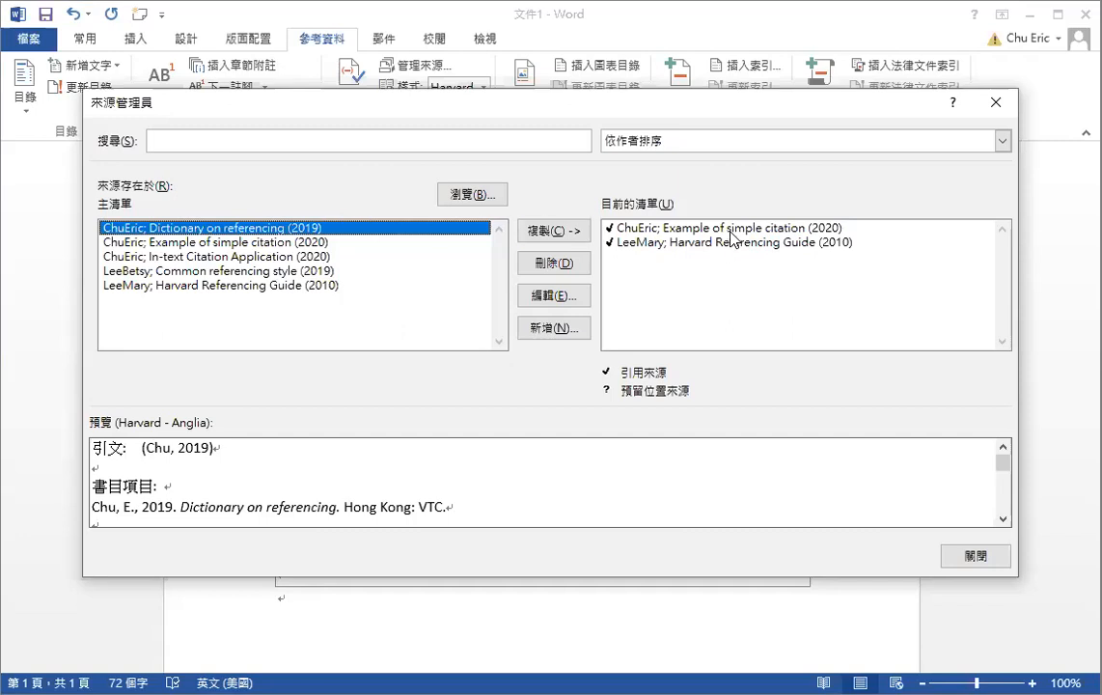
Close the Source Manager to return to the document and its two-entry Reference List
left_click(985, 106)
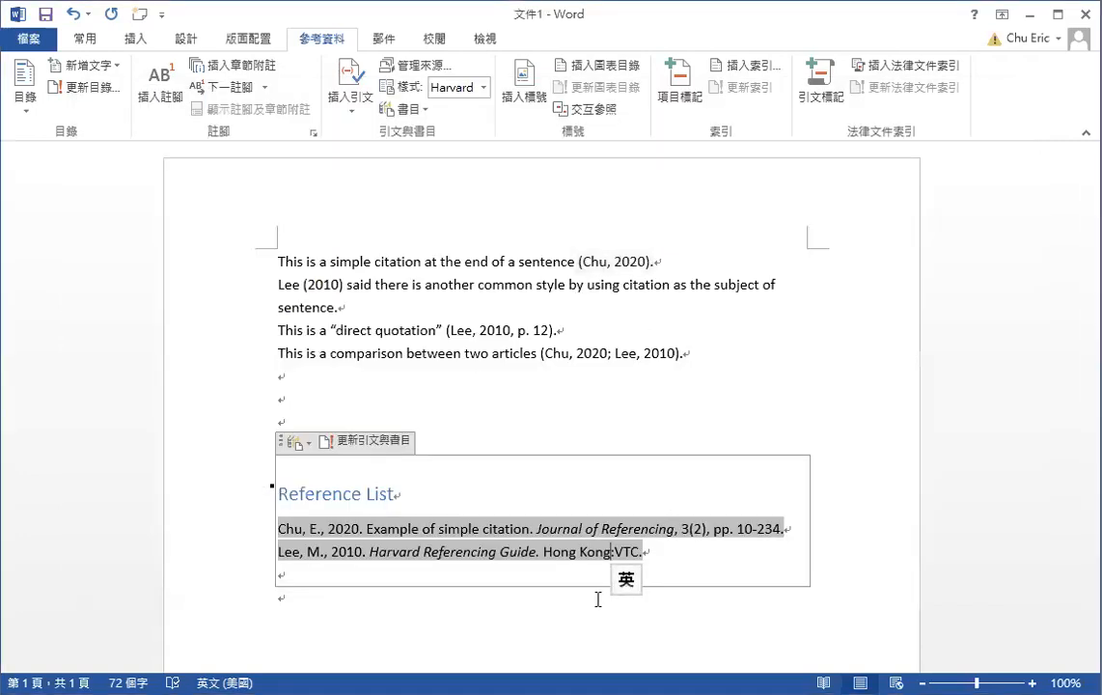